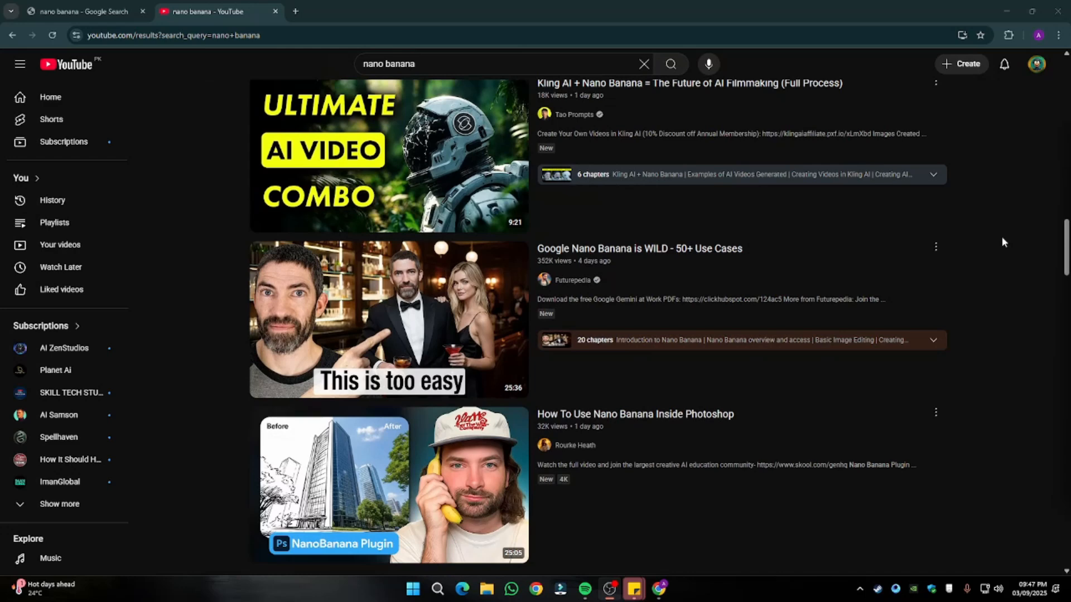
# - Browse the YouTube search results for "nano banana" to examine the videos and Shorts about it
pyautogui.scroll(-4, 1002, 242)
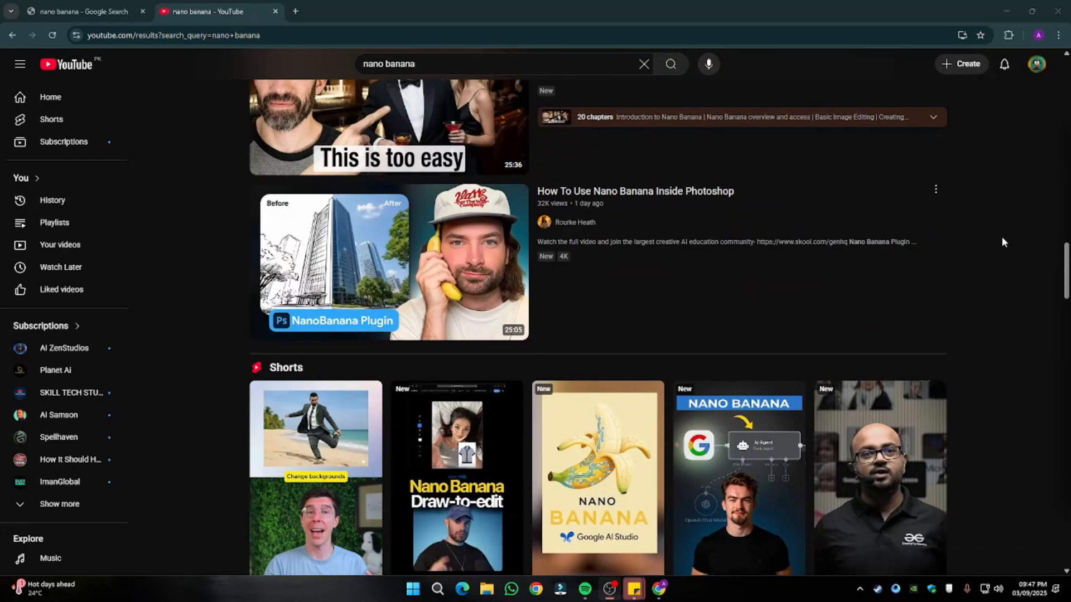
pyautogui.scroll(-9, 1002, 242)
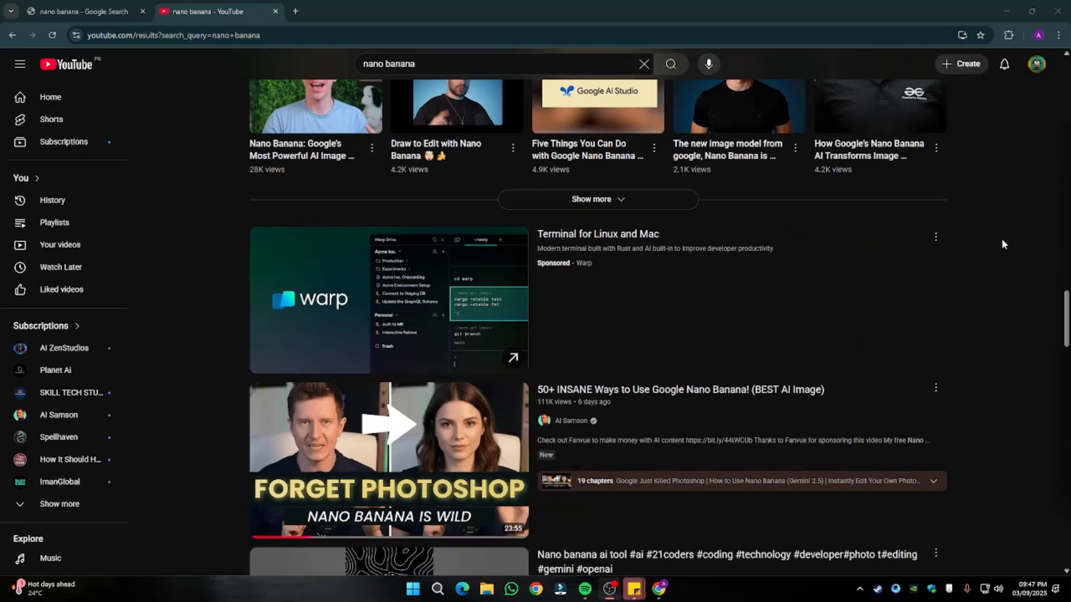
pyautogui.scroll(-4, 1002, 244)
pyautogui.scroll(15, 1002, 244)
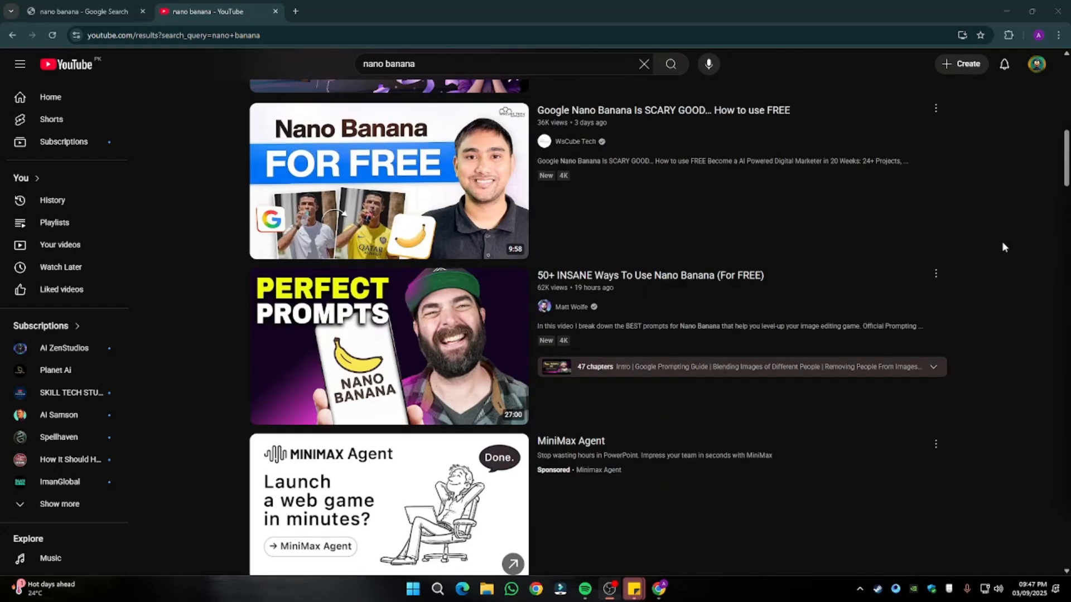
pyautogui.scroll(13, 1004, 246)
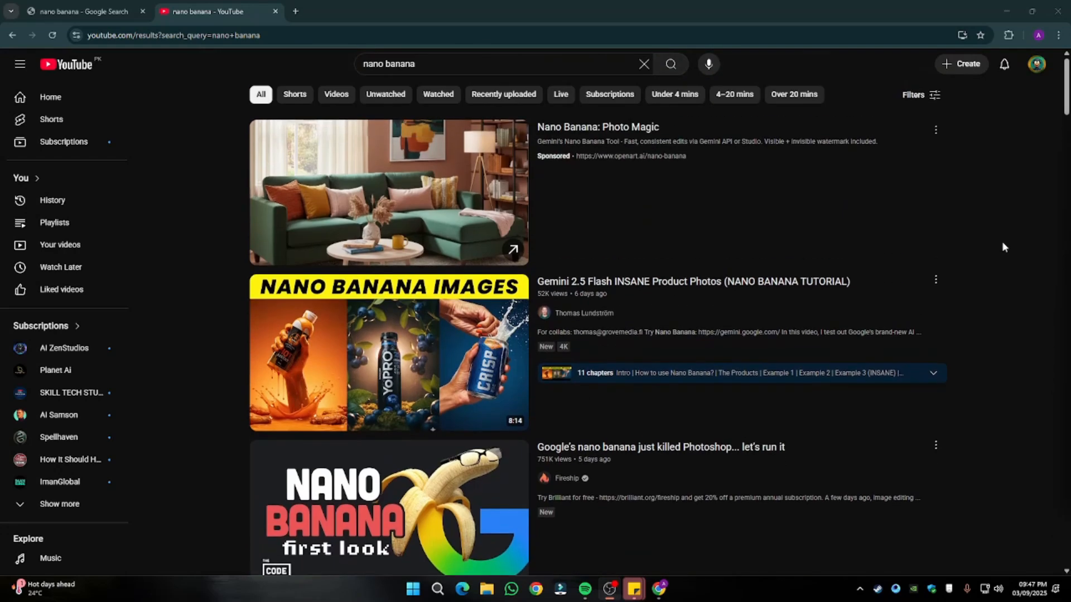
pyautogui.scroll(-15, 1003, 247)
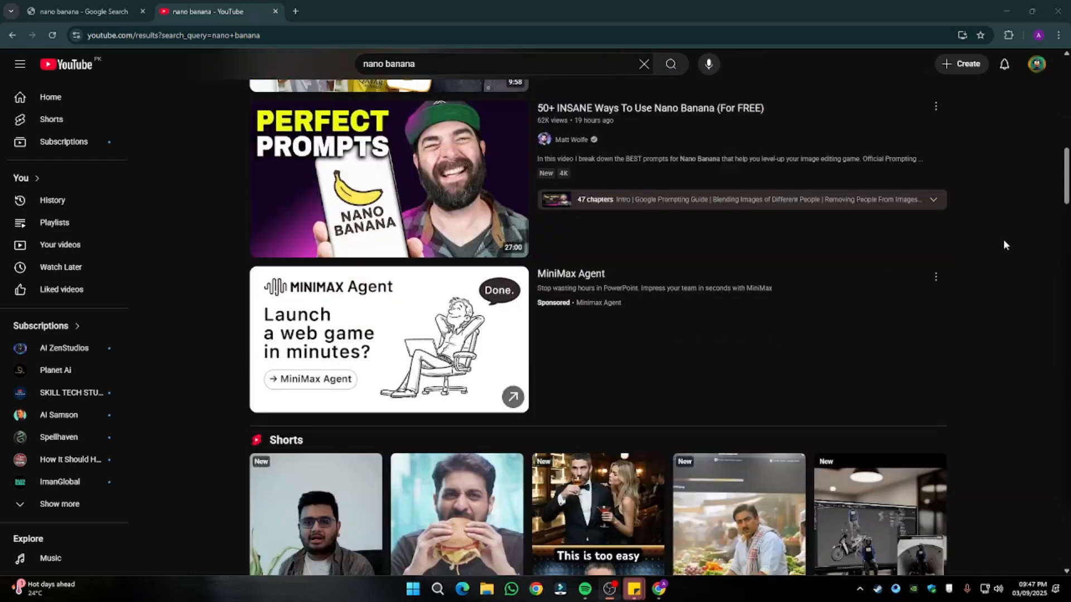
pyautogui.scroll(-12, 1005, 246)
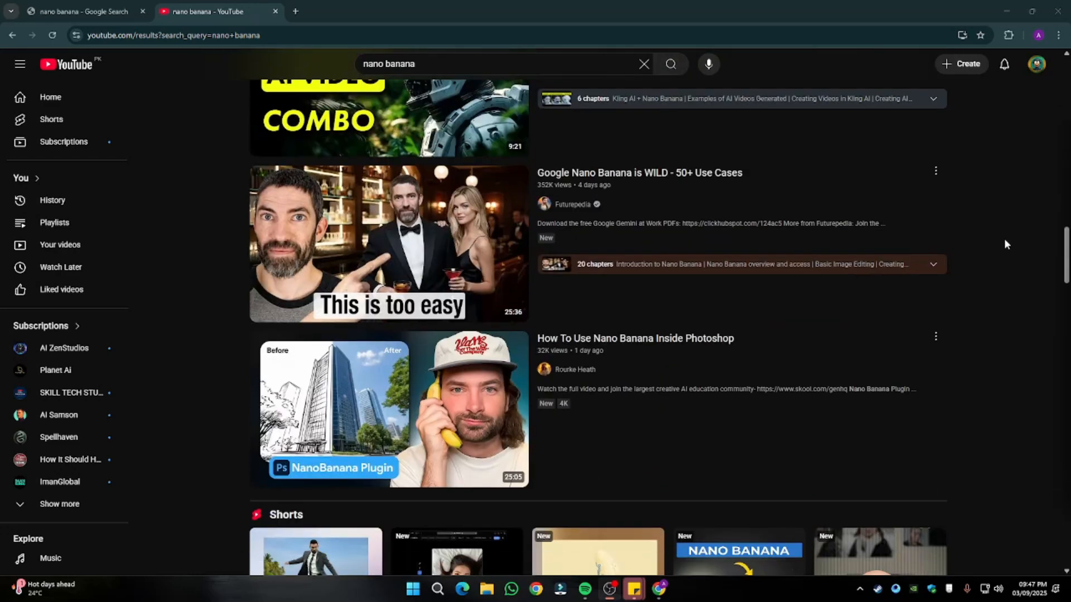
pyautogui.scroll(-18, 1006, 243)
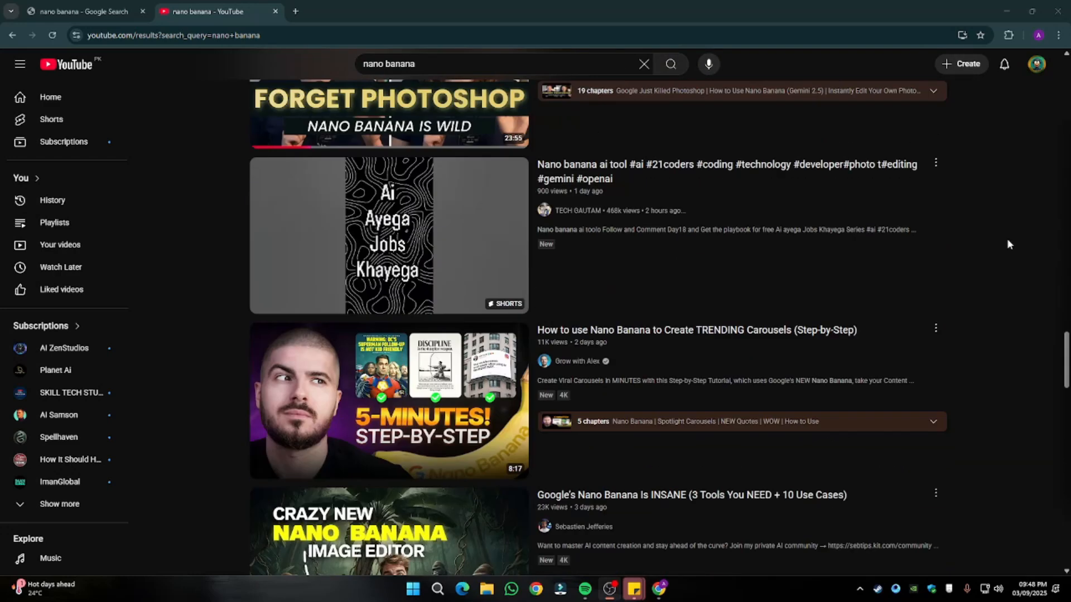
pyautogui.scroll(20, 1007, 243)
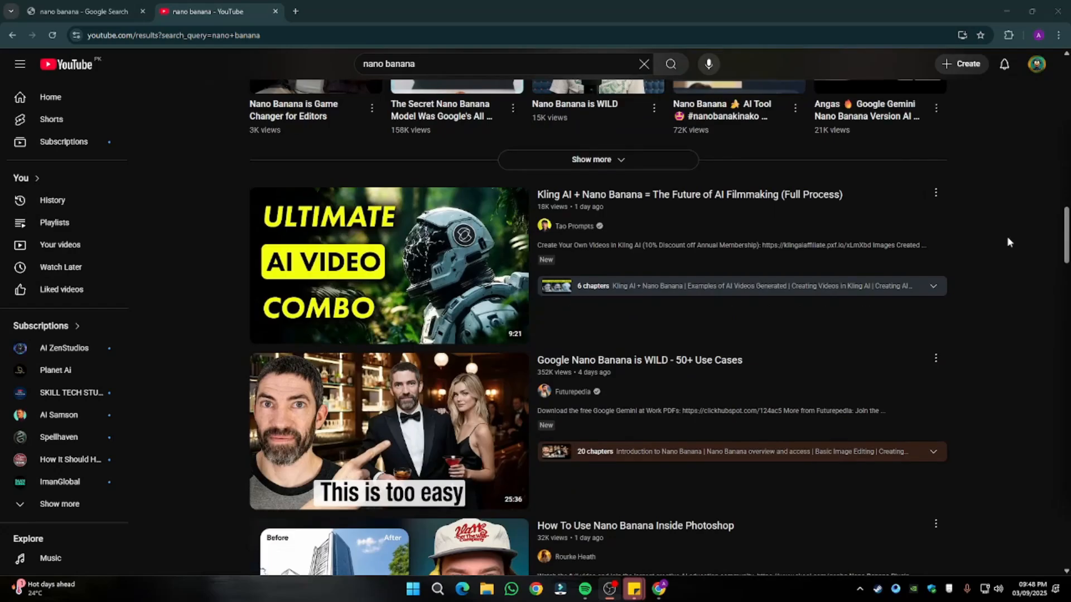
pyautogui.scroll(15, 1009, 243)
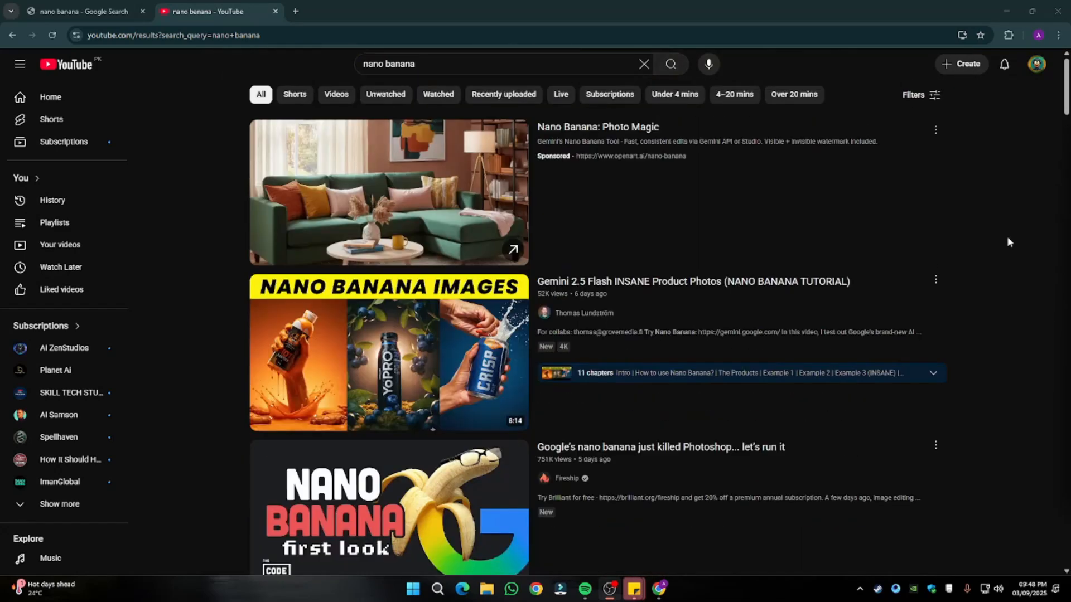
pyautogui.scroll(-9, 1007, 242)
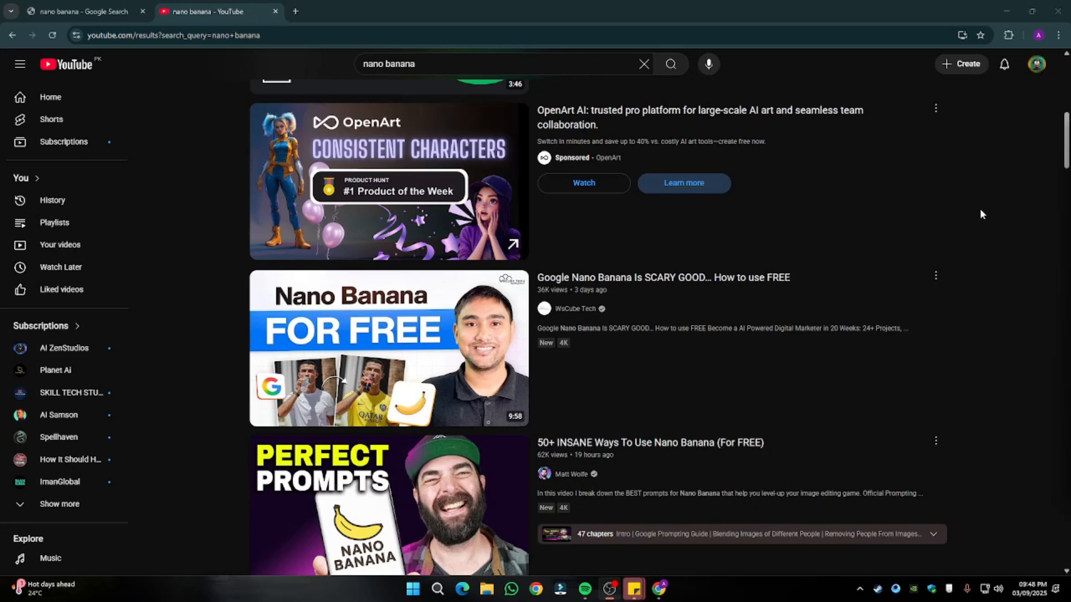
pyautogui.scroll(-2, 981, 214)
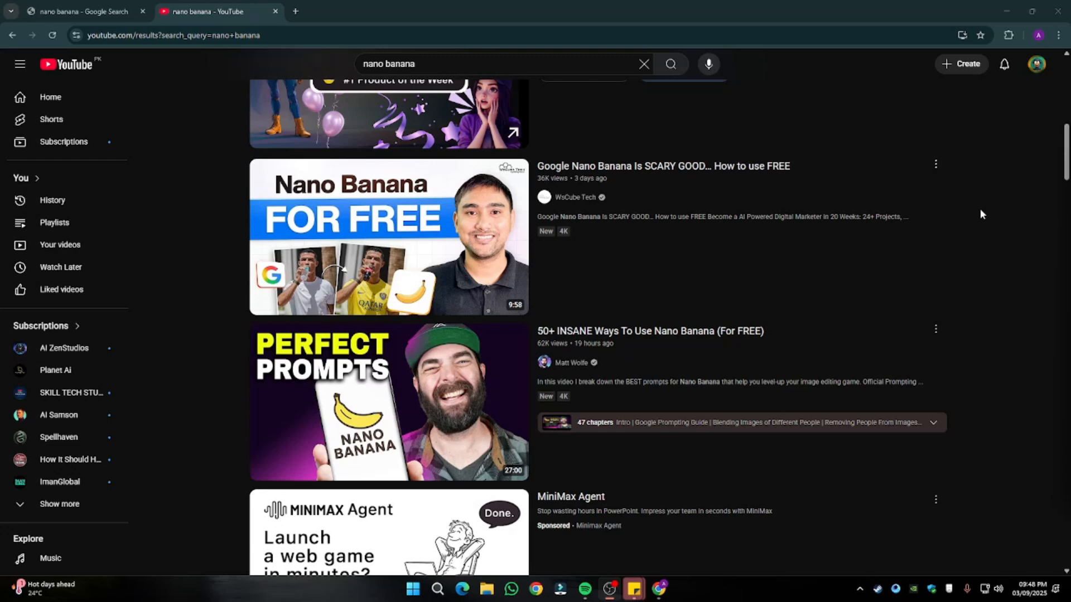
pyautogui.scroll(10, 981, 215)
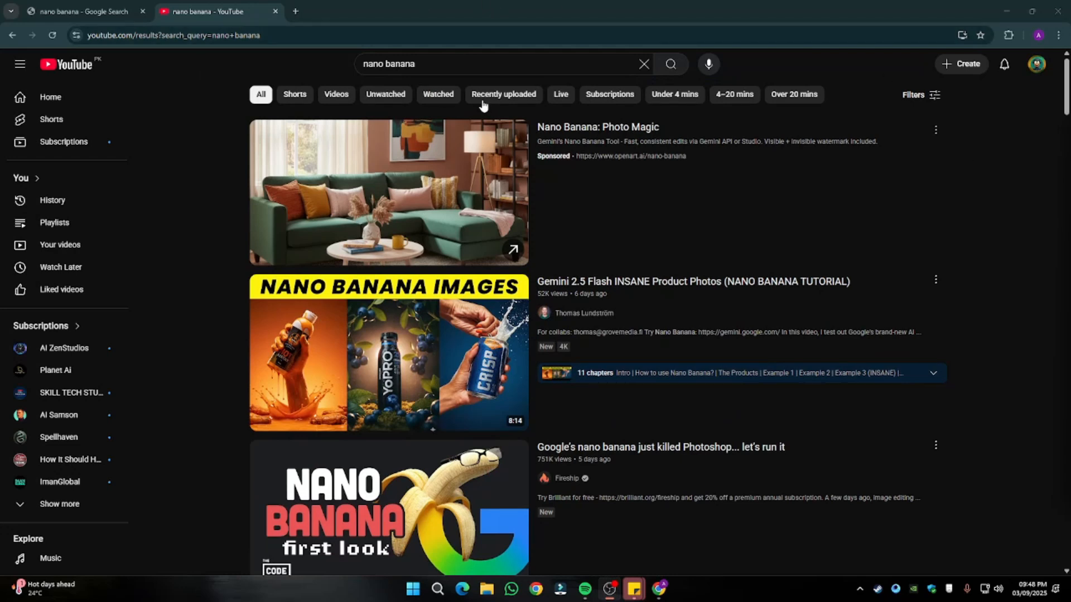
# - Open the LMArena website in a new incognito window by way of a web search for "lmarena"
pyautogui.hotkey('ctrl', 'shift', 'n')
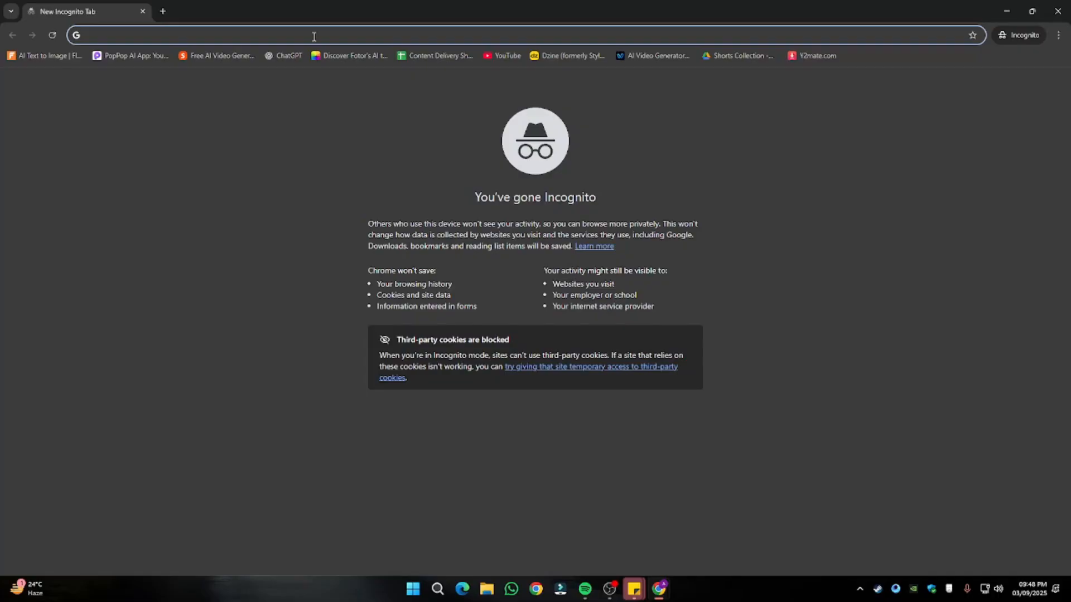
pyautogui.write('lm')
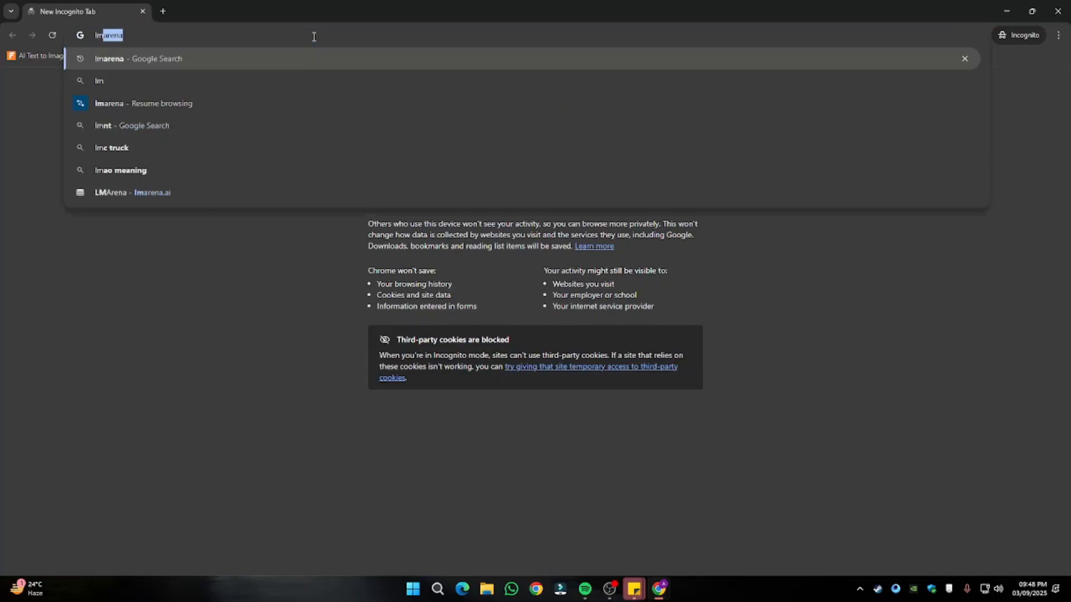
pyautogui.press('Return')
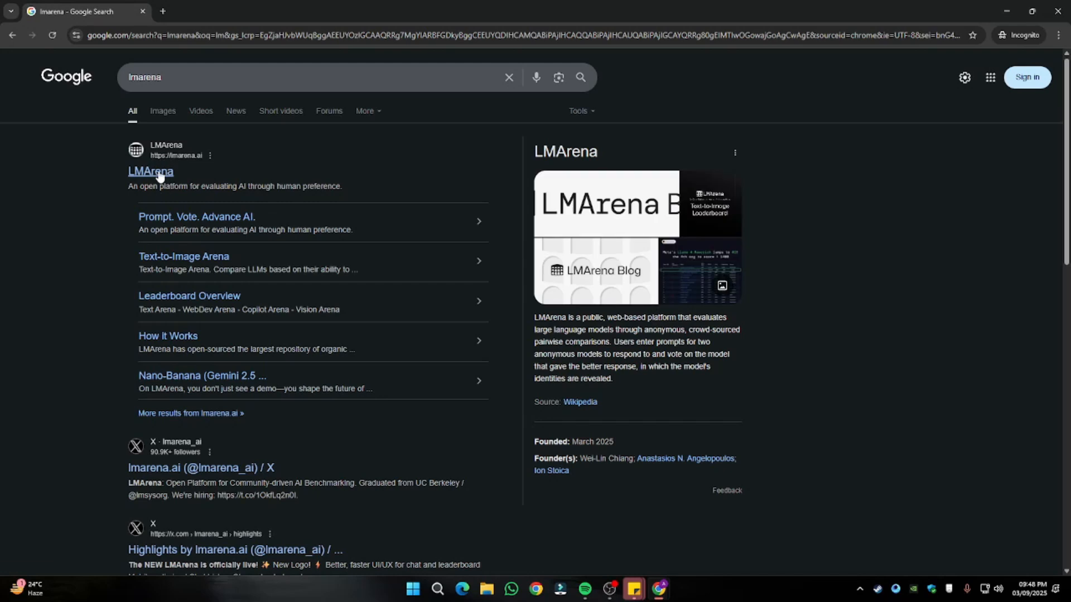
pyautogui.click(161, 172)
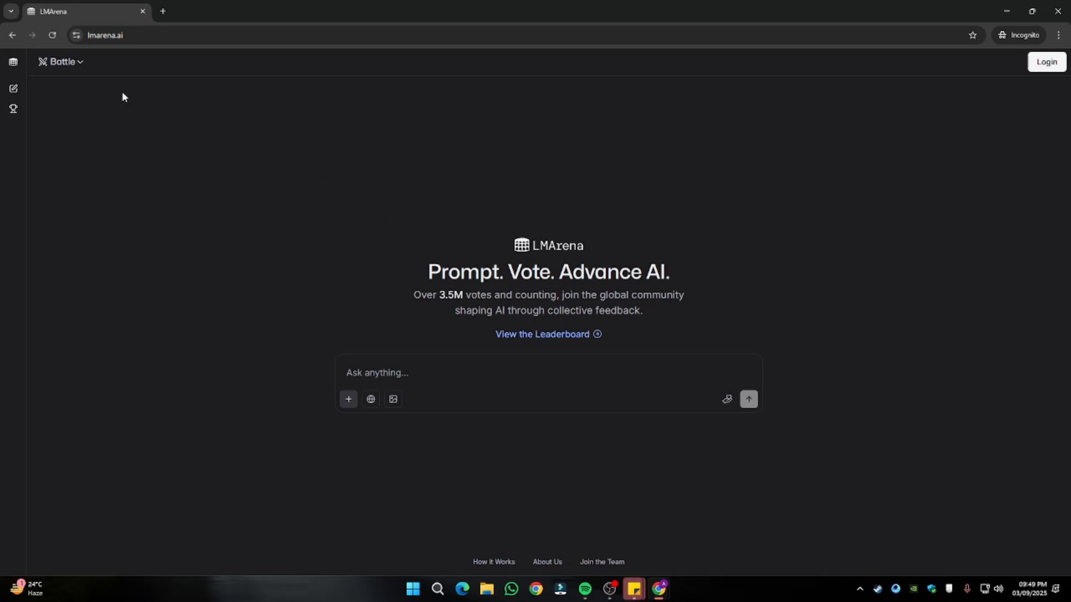
# - Switch the chat from Battle to Direct Chat mode and turn on image generation
pyautogui.click(80, 66)
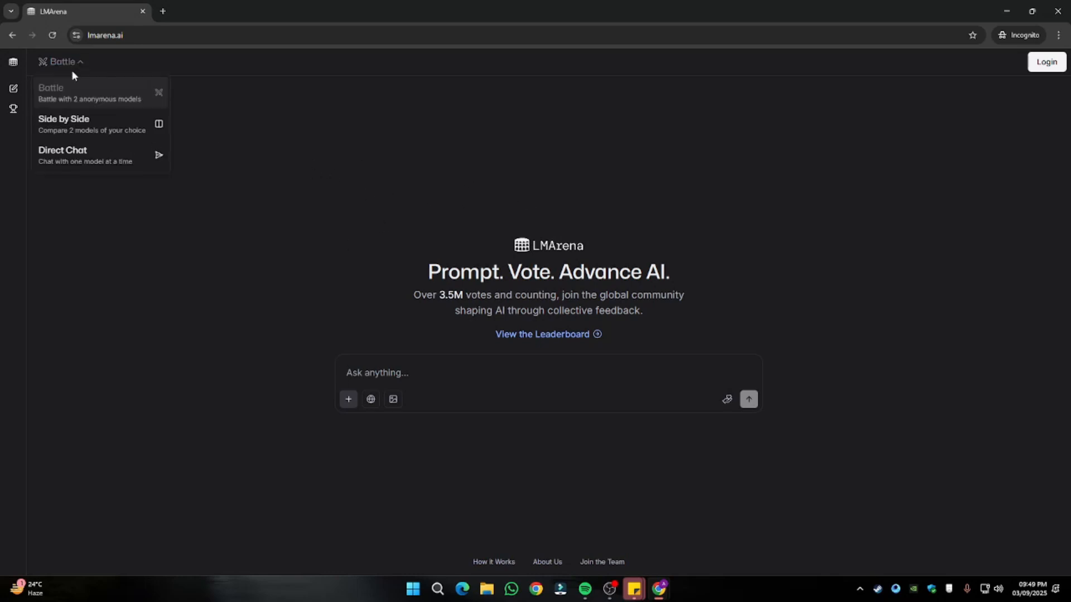
pyautogui.click(81, 154)
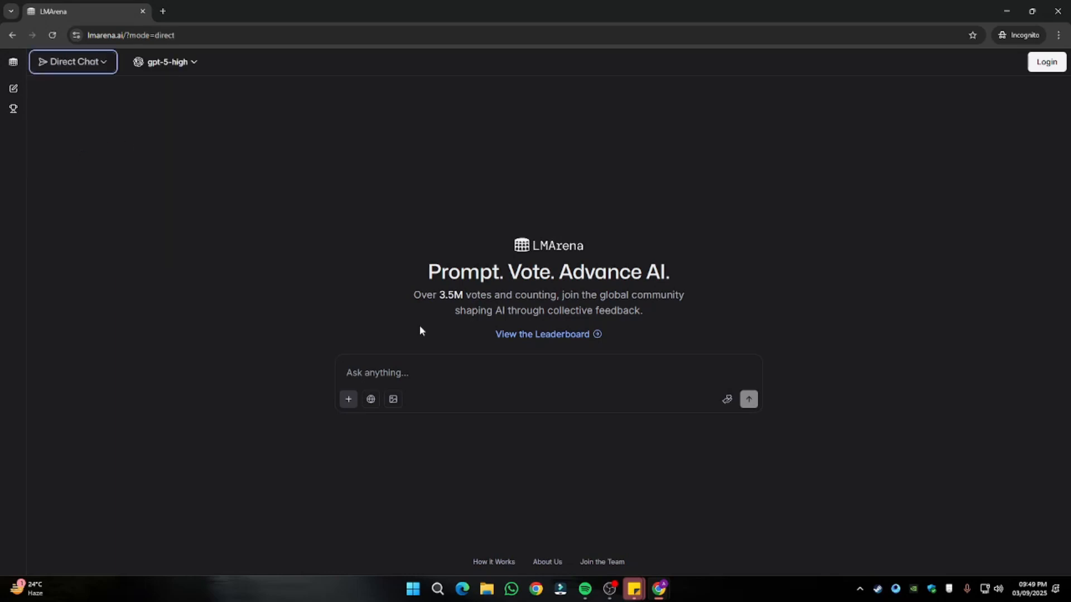
pyautogui.click(393, 400)
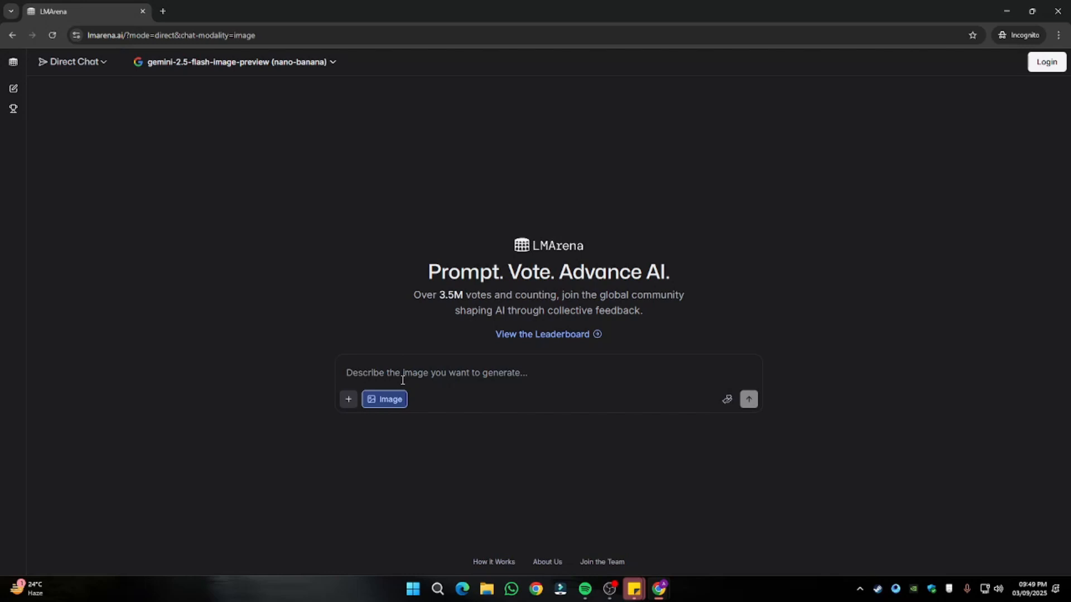
# - Attach the puppy-on-a-bicycle picture "ChatGPT Image Sep 2, 2025, 12_23_56 AM.png" from Downloads to the prompt
pyautogui.click(351, 401)
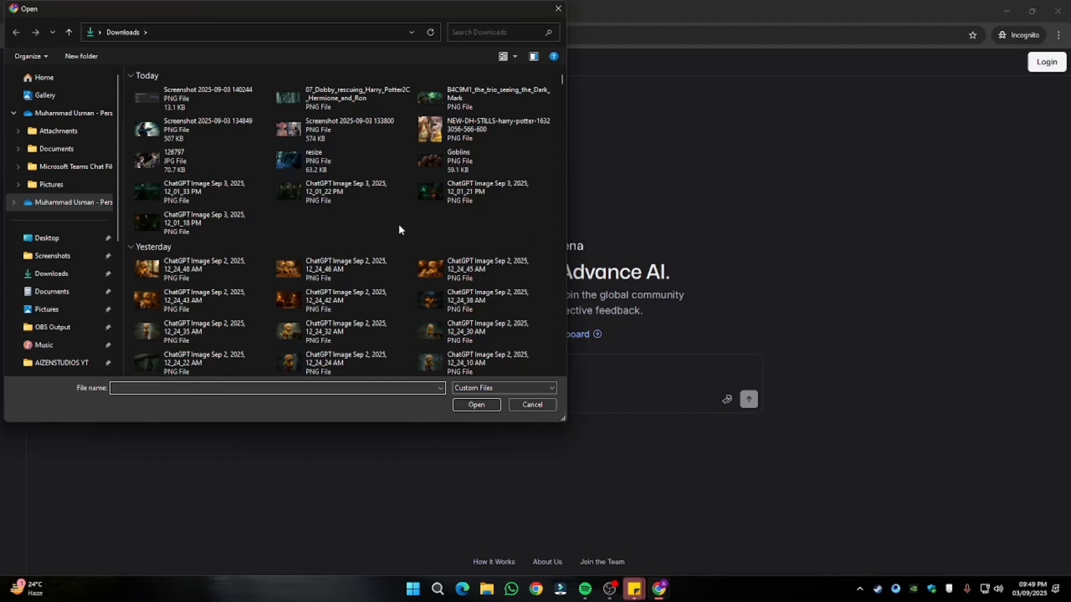
pyautogui.scroll(-3, 398, 223)
pyautogui.doubleClick(343, 251)
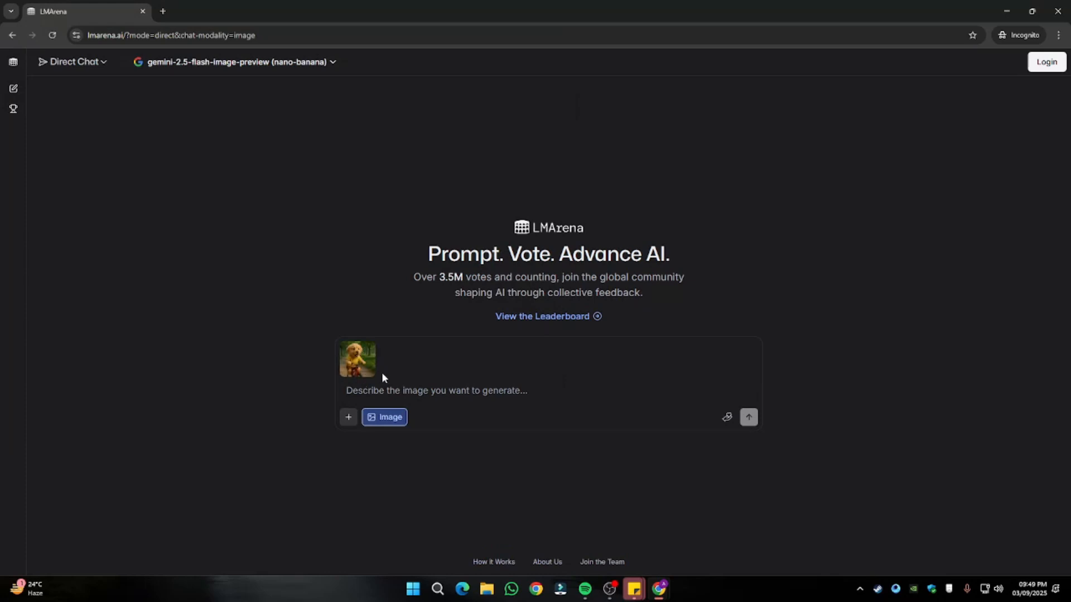
# - Examine the original puppy picture up close in the image viewer, and close the viewer
pyautogui.scroll(2, 425, 251)
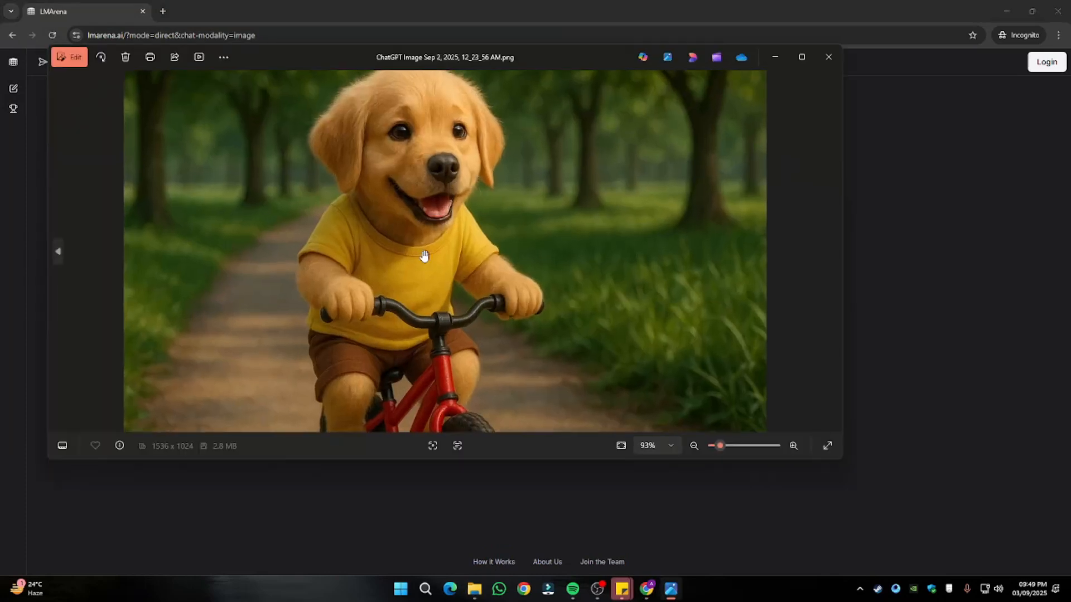
pyautogui.scroll(-2, 425, 251)
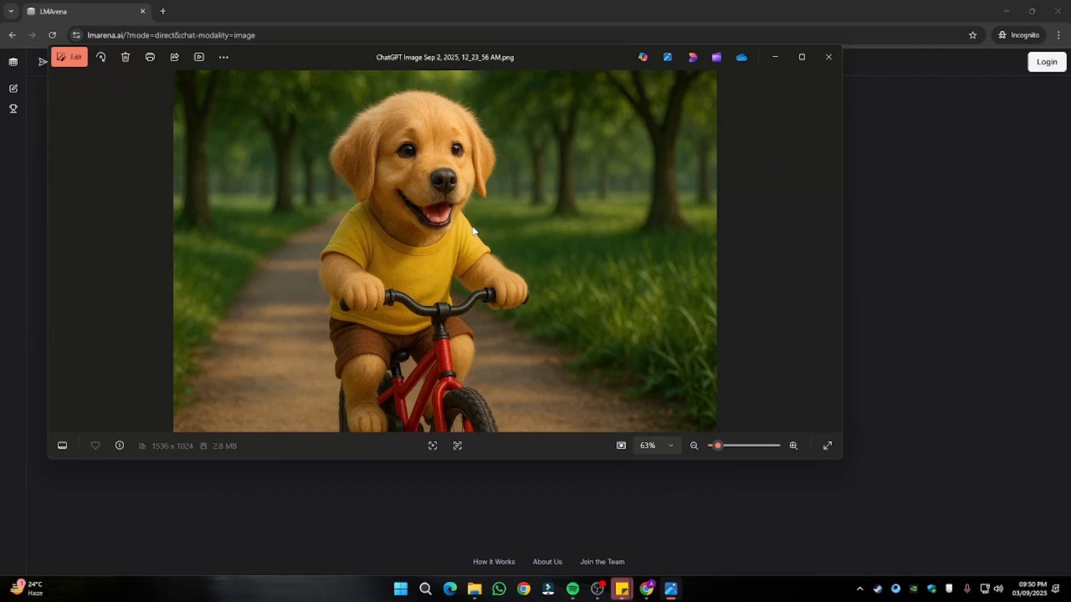
pyautogui.scroll(3, 473, 230)
pyautogui.scroll(-3, 473, 230)
pyautogui.scroll(2, 473, 230)
pyautogui.scroll(-2, 472, 230)
pyautogui.click(829, 56)
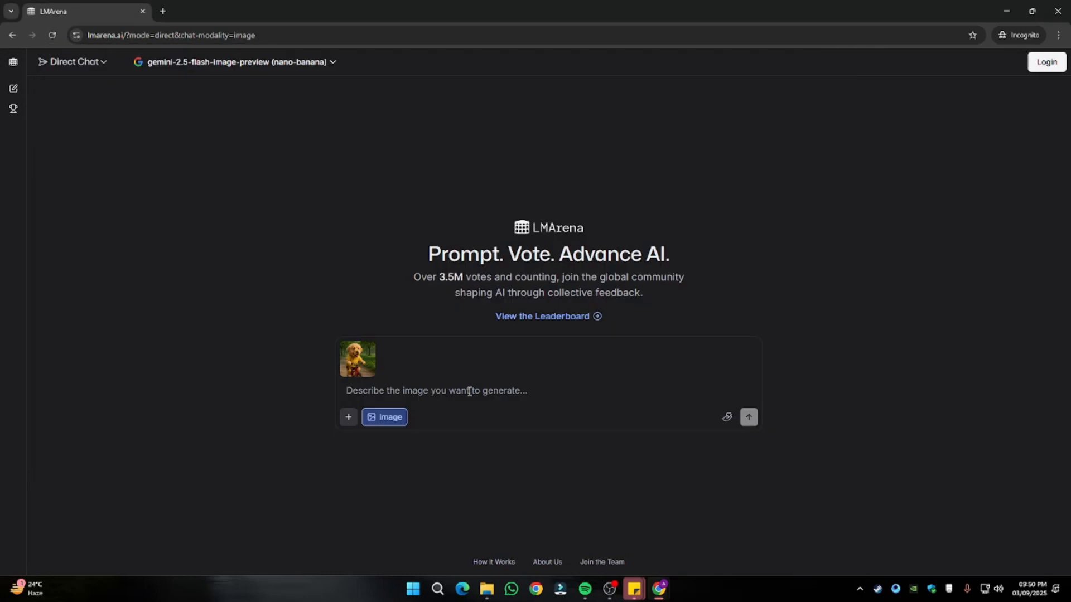
# - Submit the prompt "change this image into night time", agreeing to the terms of use and dismissing the chat history notice
pyautogui.write('change this image into night time')
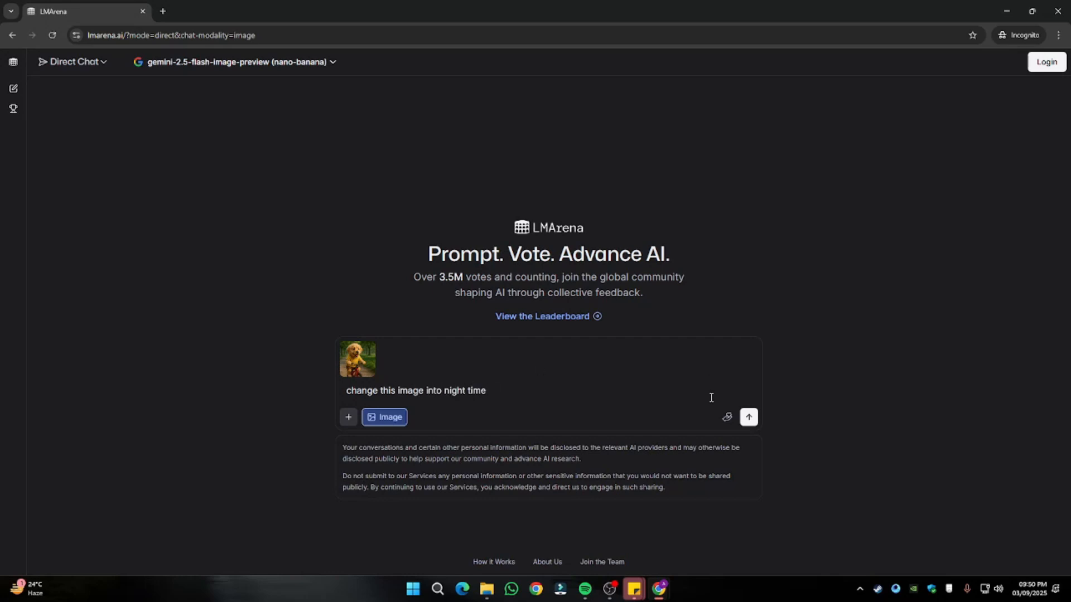
pyautogui.click(748, 417)
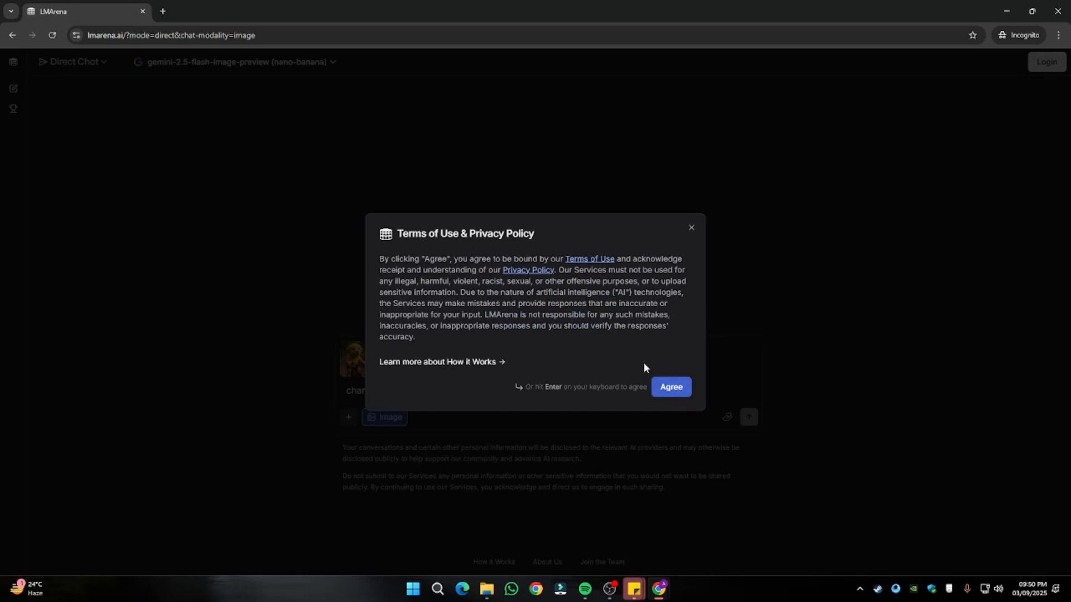
pyautogui.click(671, 387)
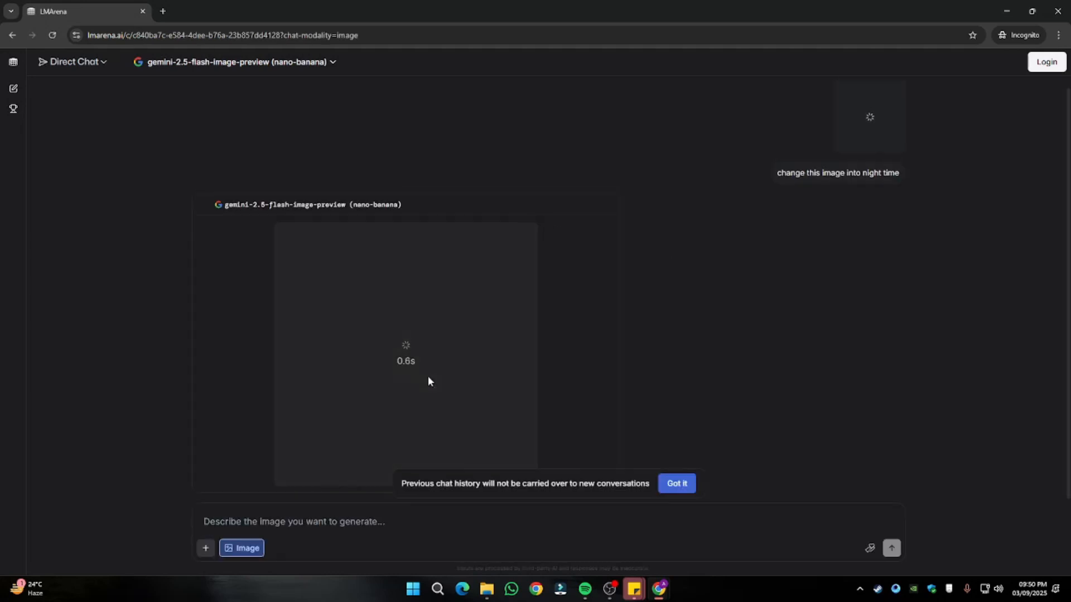
pyautogui.click(680, 486)
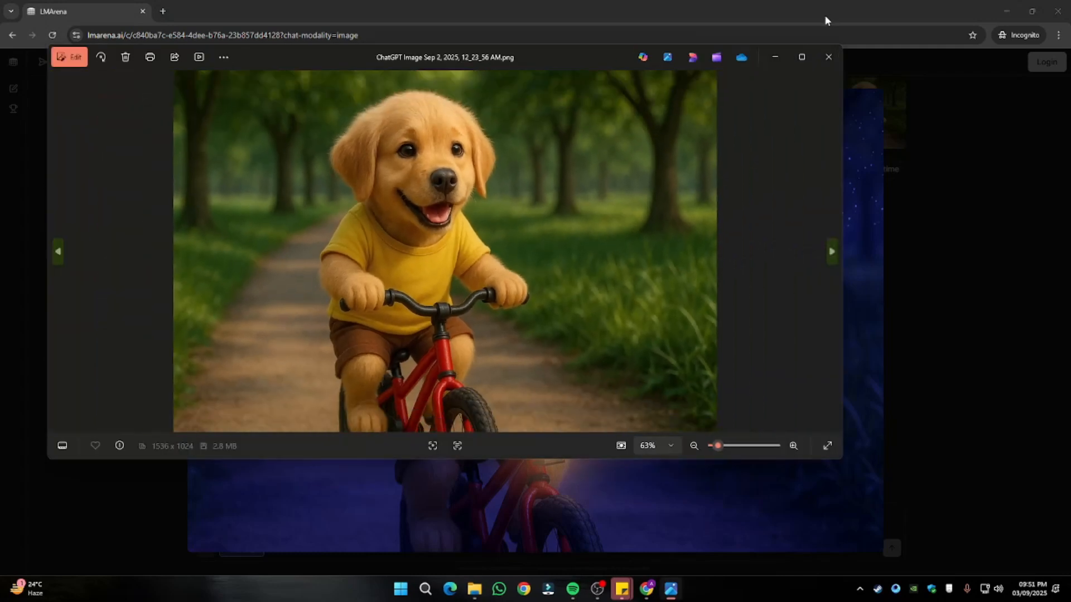
# - Compare the original puppy picture in the image viewer with the enlarged night-time version, and close both
pyautogui.click(776, 56)
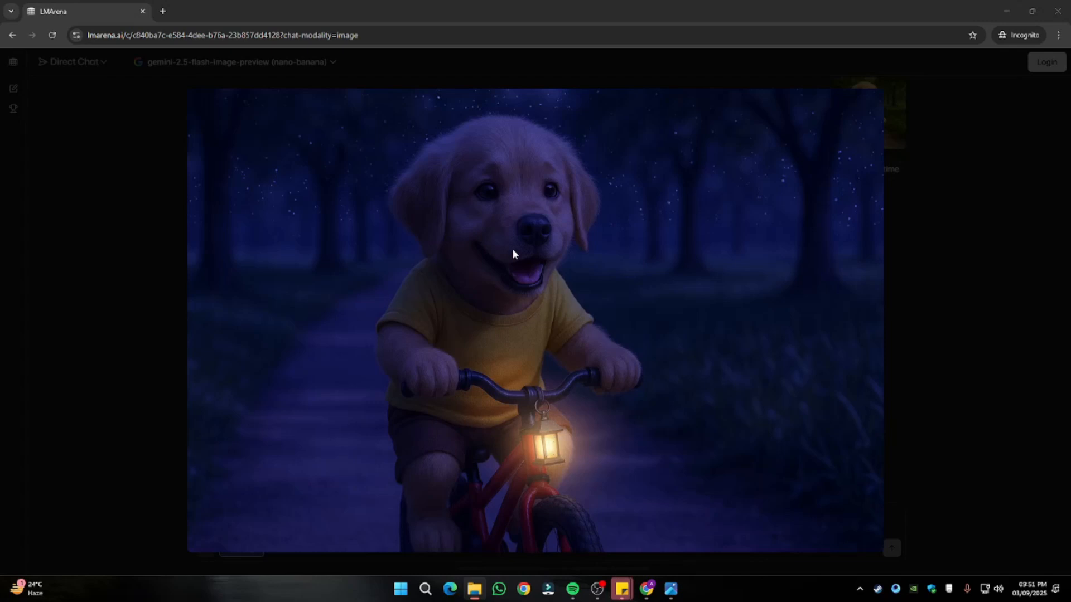
pyautogui.click(670, 589)
pyautogui.moveTo(582, 67); pyautogui.dragTo(709, 101)
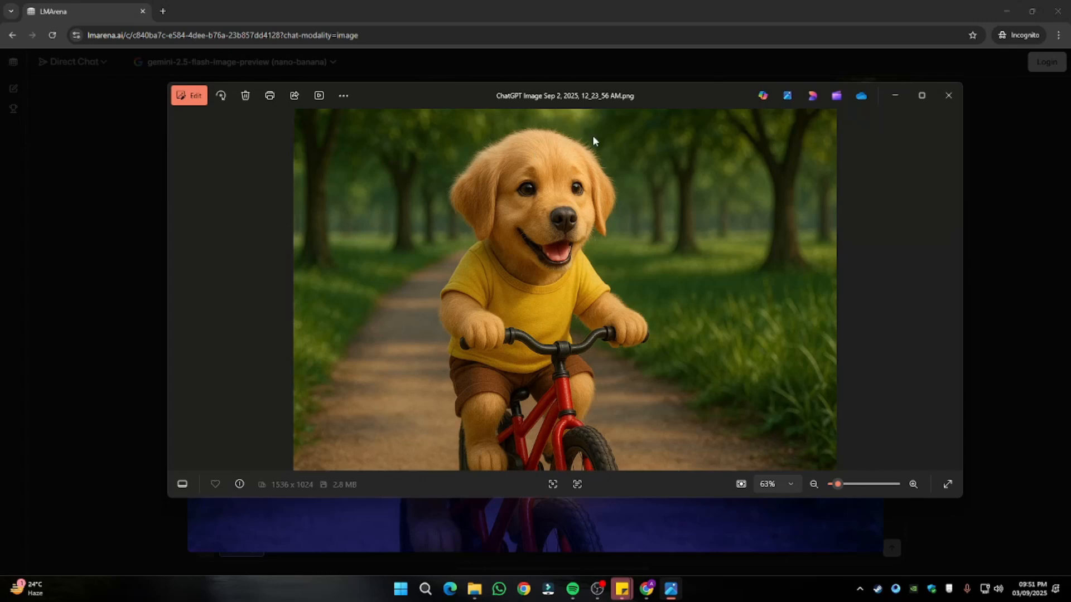
pyautogui.click(948, 96)
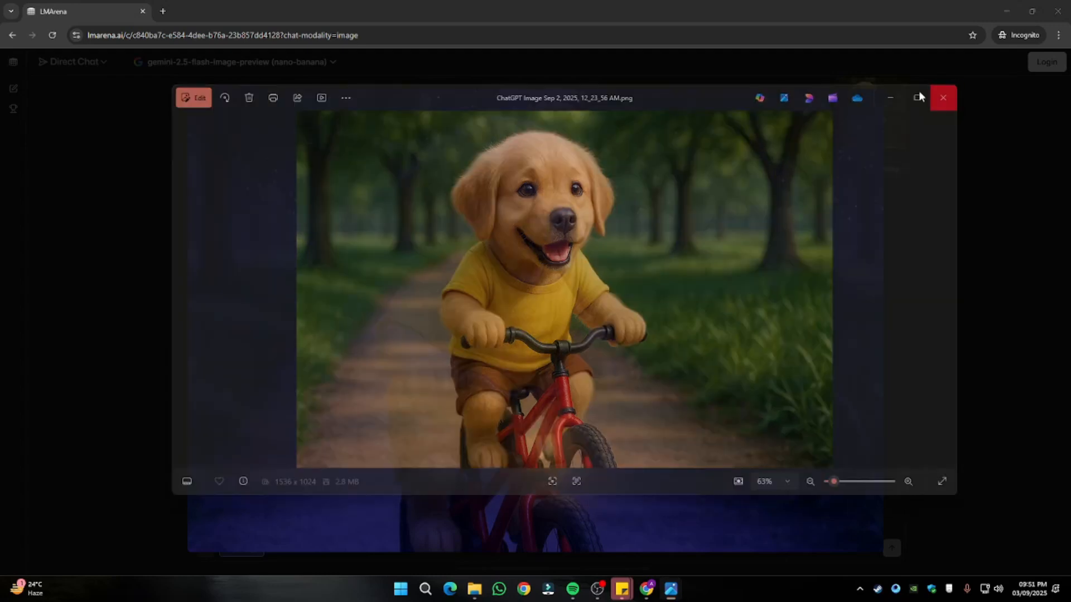
pyautogui.click(1022, 101)
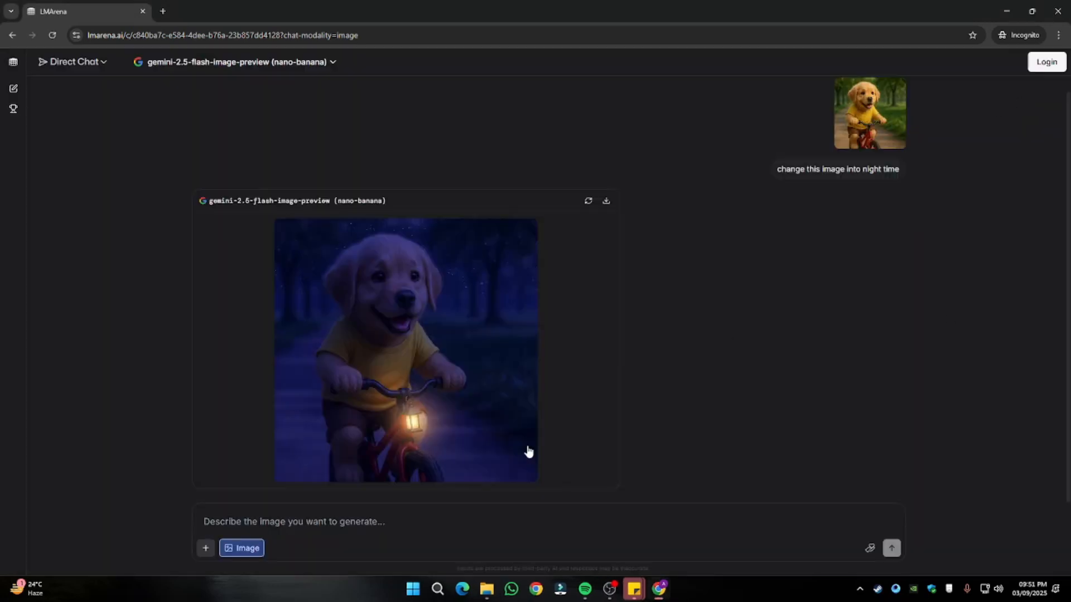
# - Attach the original puppy picture again and submit it with the prompt "over the shoulder shot from behind"
pyautogui.click(206, 548)
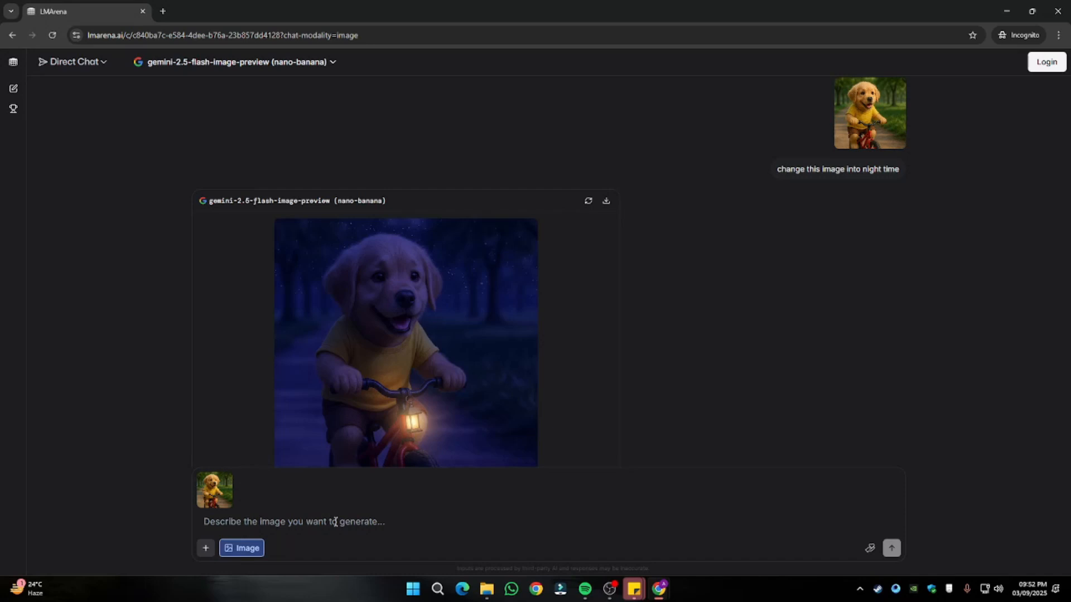
pyautogui.write('over the shoulder shot from behind')
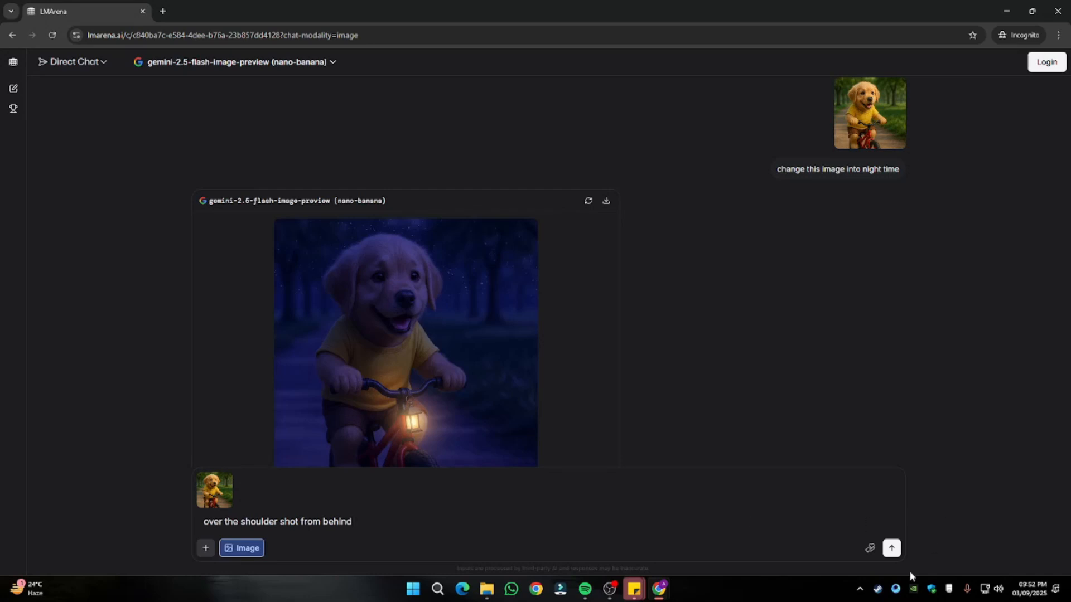
pyautogui.click(893, 549)
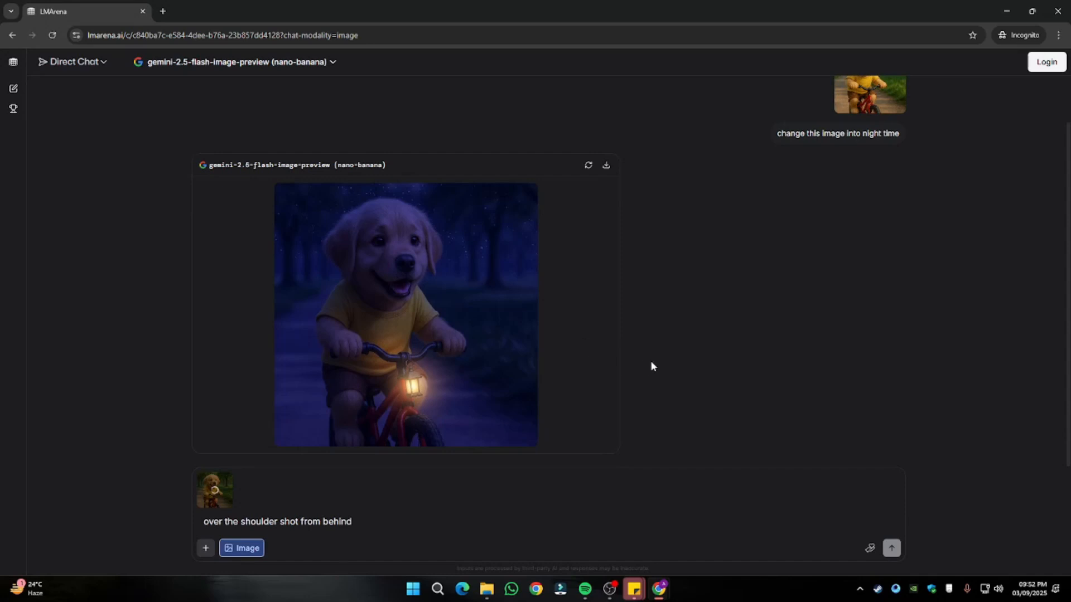
# - Compare the enlarged over-the-shoulder result with the original puppy picture in the image viewer, and close both
pyautogui.click(479, 345)
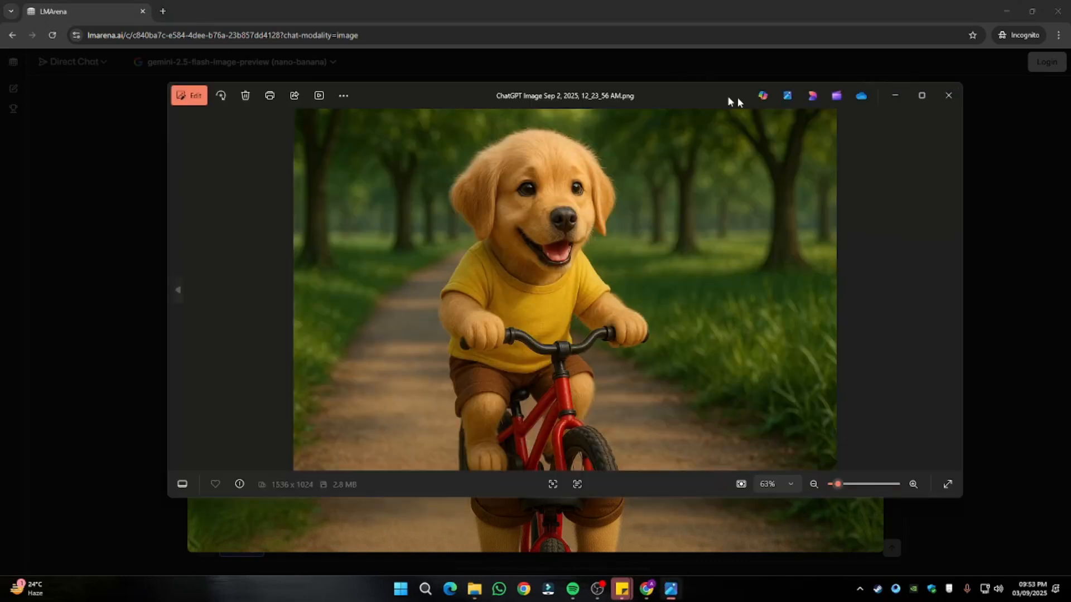
pyautogui.moveTo(737, 97); pyautogui.dragTo(664, 128)
pyautogui.click(927, 124)
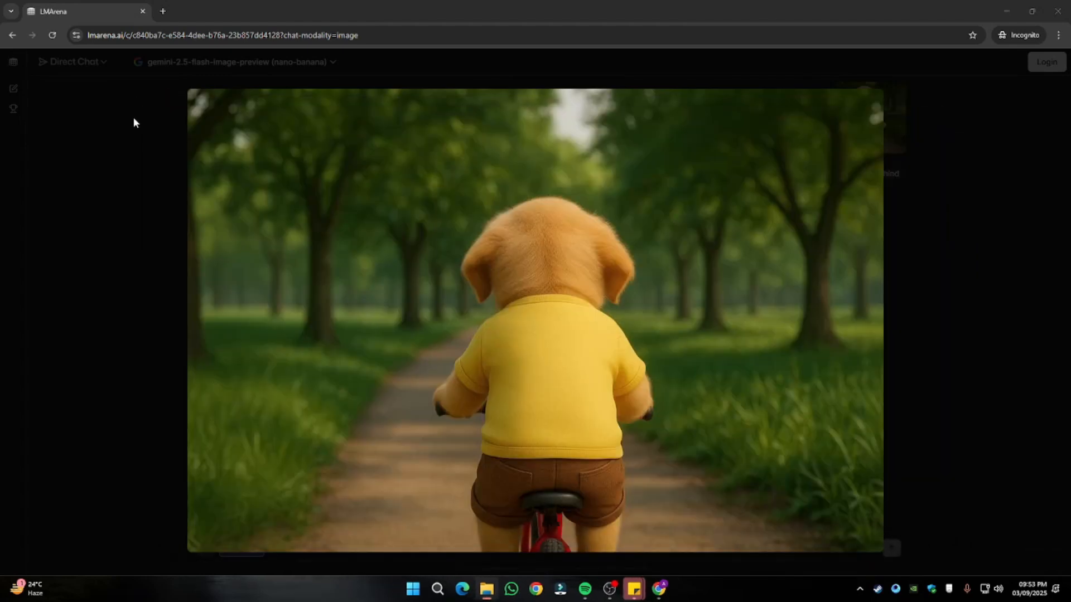
pyautogui.click(990, 152)
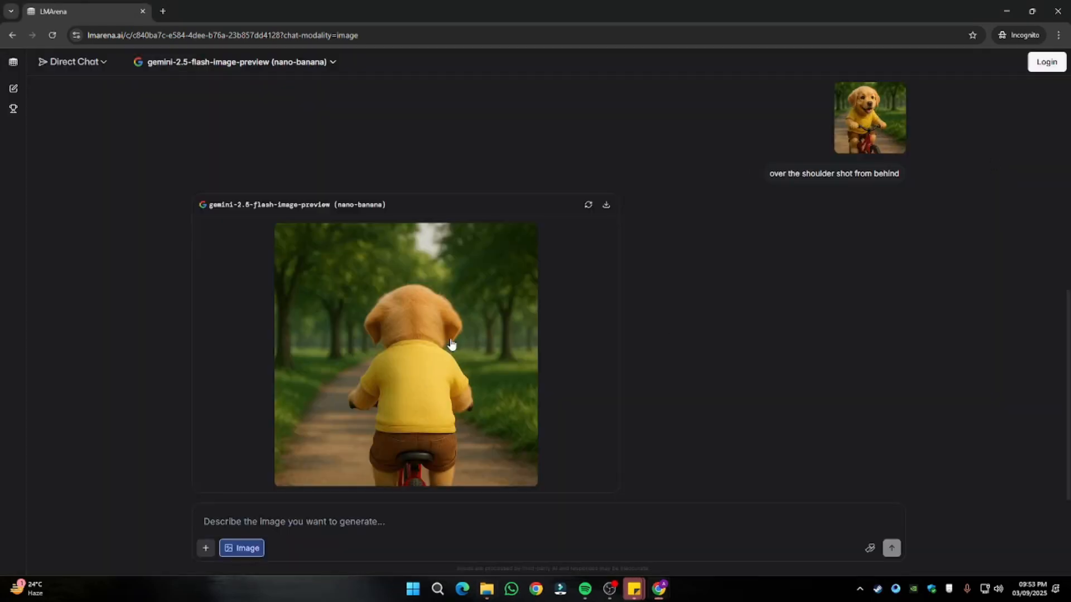
# - Attach the original puppy picture again and submit it with the prompt "dog walking towards his house"
pyautogui.click(205, 549)
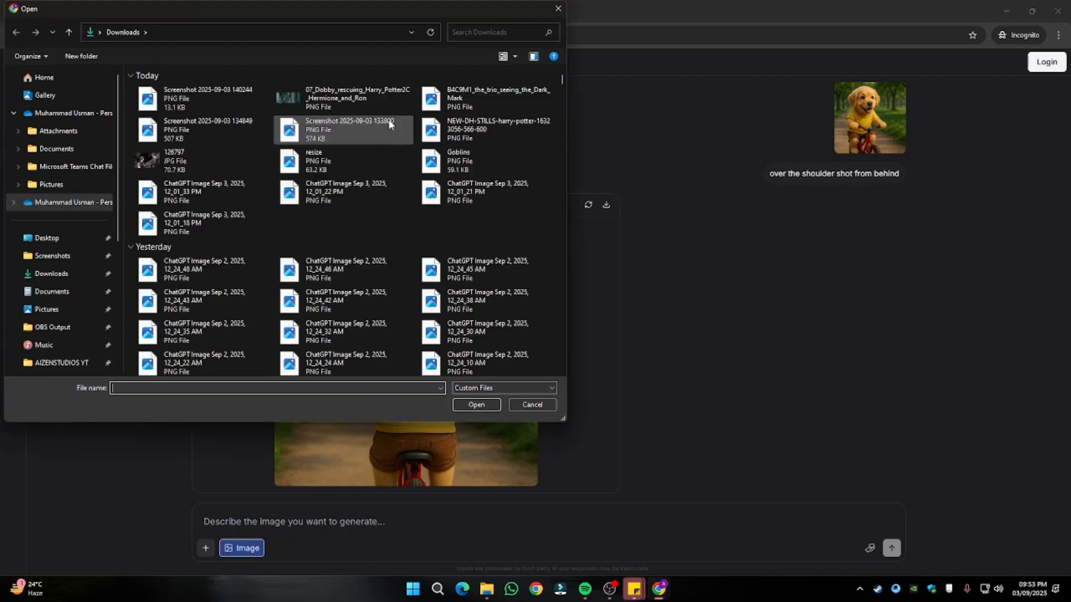
pyautogui.doubleClick(308, 348)
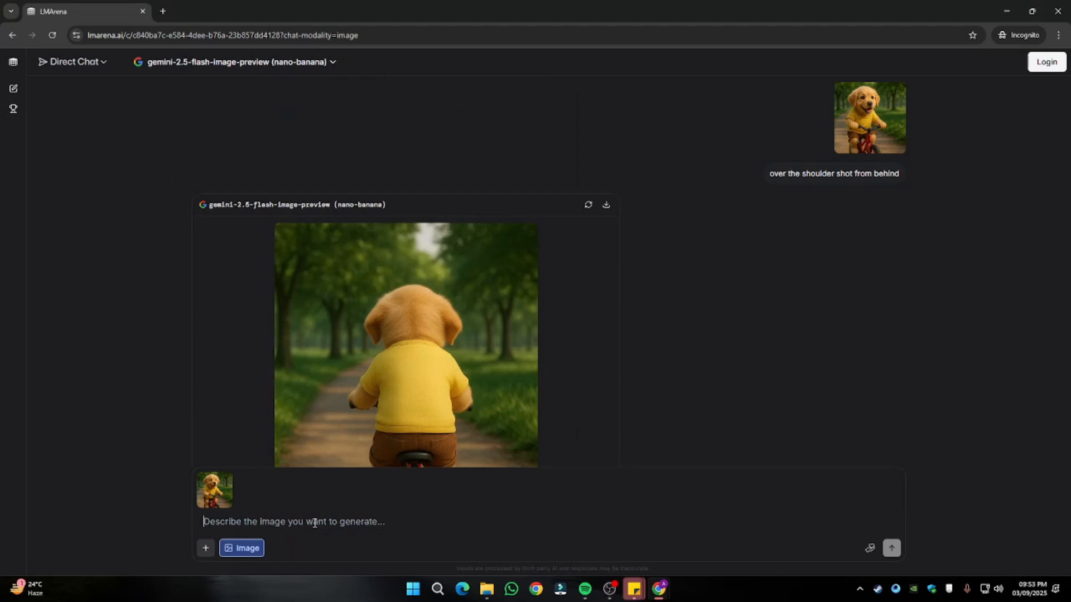
pyautogui.write('dog walking towards his ')
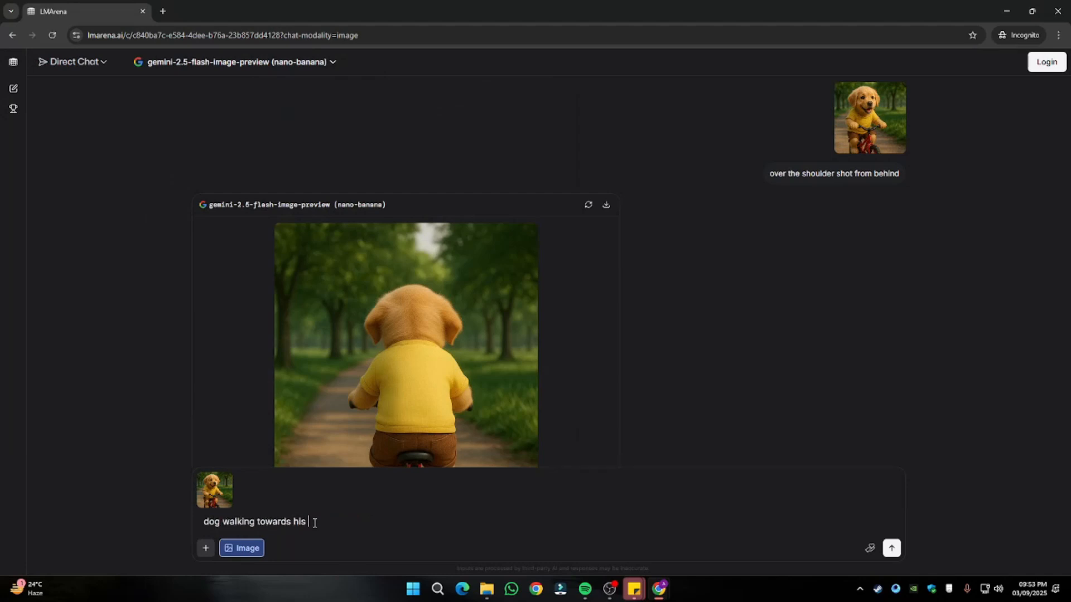
pyautogui.write('house')
pyautogui.click(891, 548)
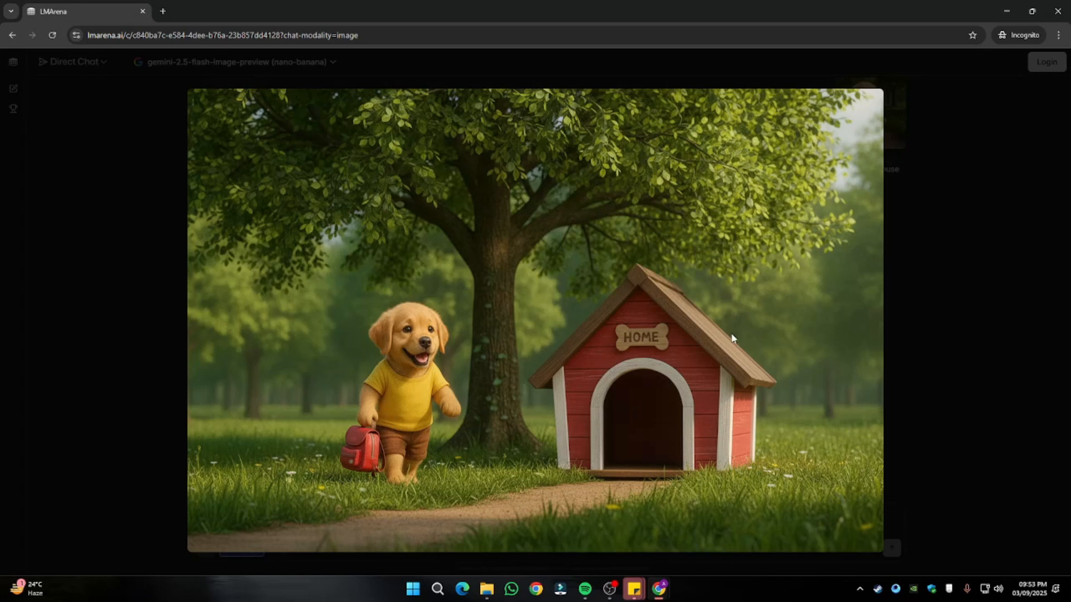
# - Close the enlarged dog house picture and review the puppy images generated so far in the chat
pyautogui.click(880, 247)
pyautogui.scroll(6, 528, 318)
pyautogui.scroll(-6, 437, 281)
pyautogui.scroll(6, 450, 302)
pyautogui.scroll(8, 450, 302)
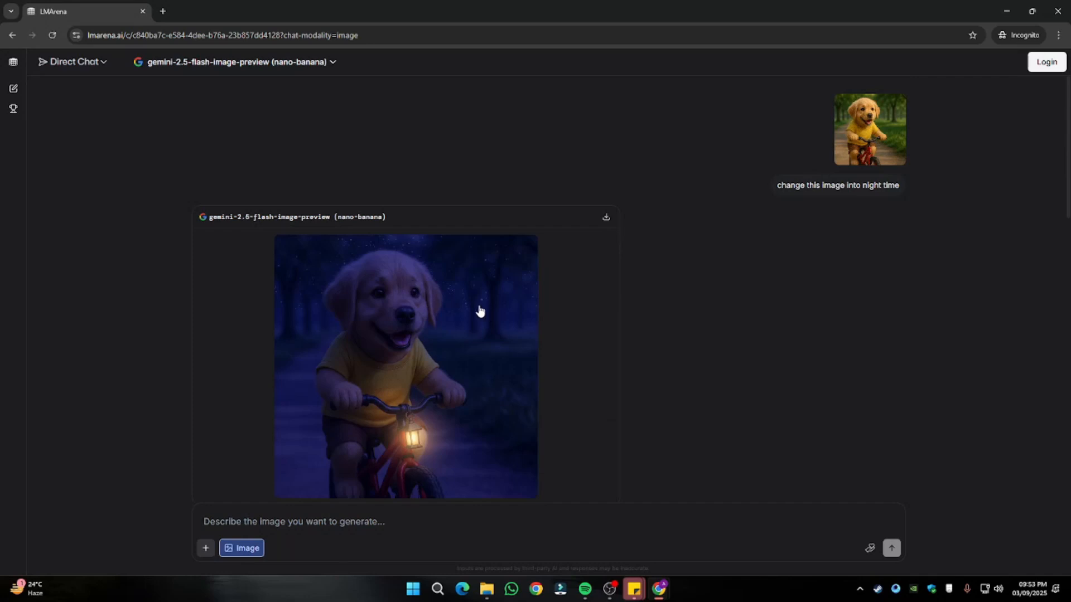
pyautogui.scroll(-6, 433, 297)
pyautogui.scroll(-8, 432, 297)
pyautogui.scroll(6, 431, 296)
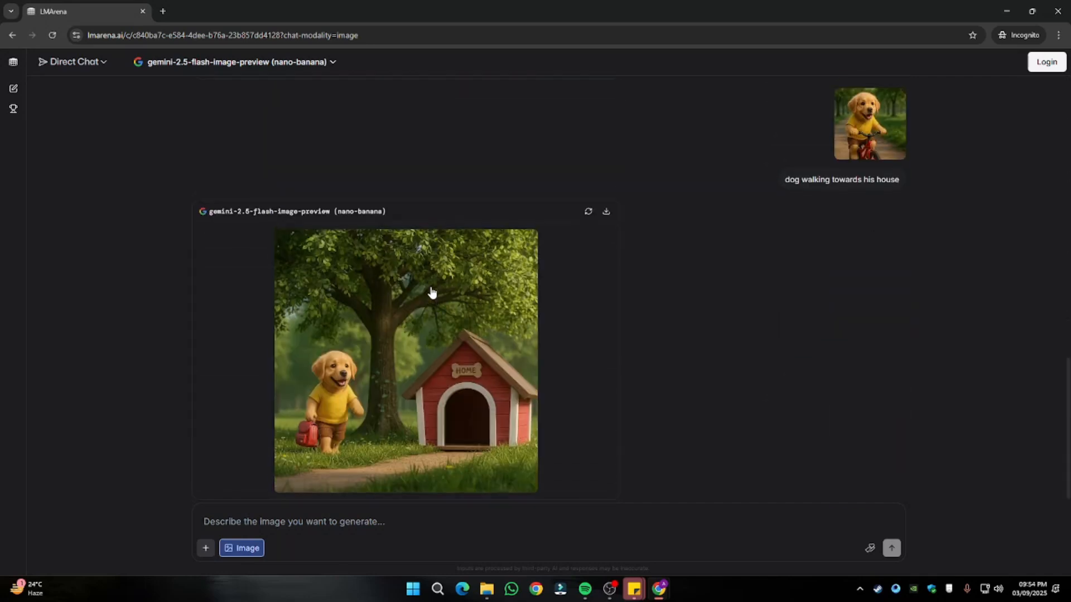
pyautogui.scroll(6, 432, 291)
pyautogui.scroll(-10, 430, 289)
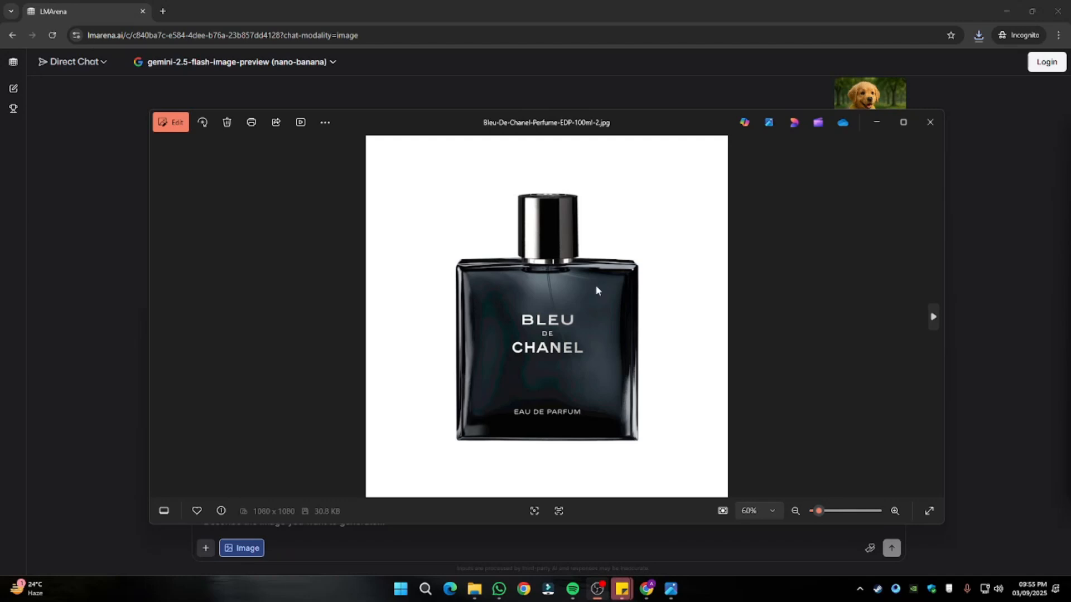
# - Examine the Bleu de Chanel perfume picture up close in the image viewer, and close the viewer
pyautogui.scroll(3, 583, 353)
pyautogui.scroll(-3, 583, 351)
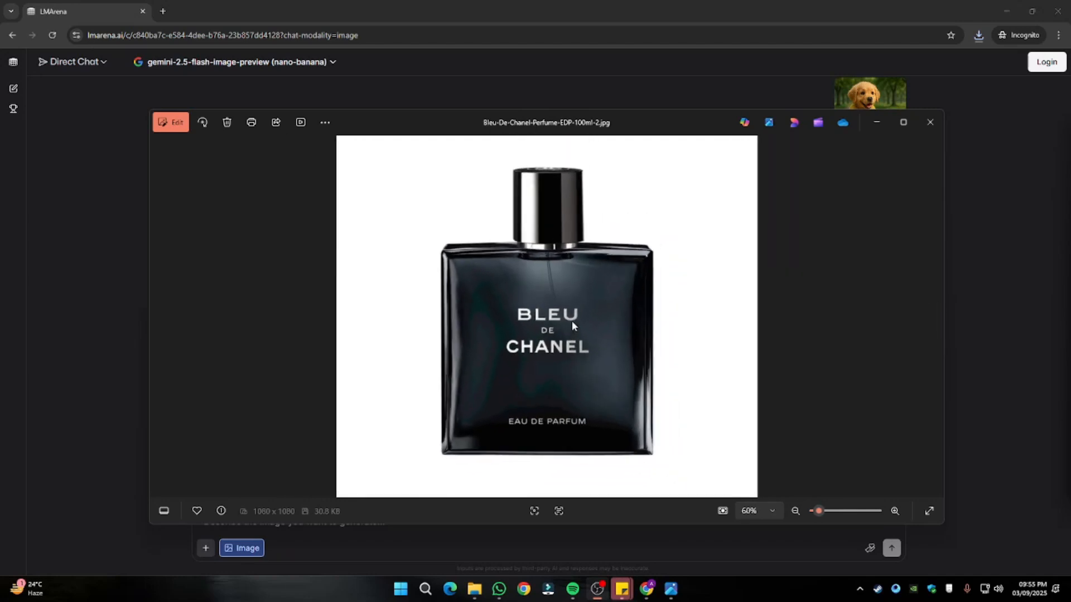
pyautogui.click(930, 122)
# - Attach Bleu-De-Chanel-Perfume-EDP-100ml-2 from Downloads and submit it with the prompt "product(perfume) located at a beach setup, product photography"
pyautogui.click(211, 551)
pyautogui.moveTo(322, 9); pyautogui.dragTo(363, 43)
pyautogui.click(238, 134)
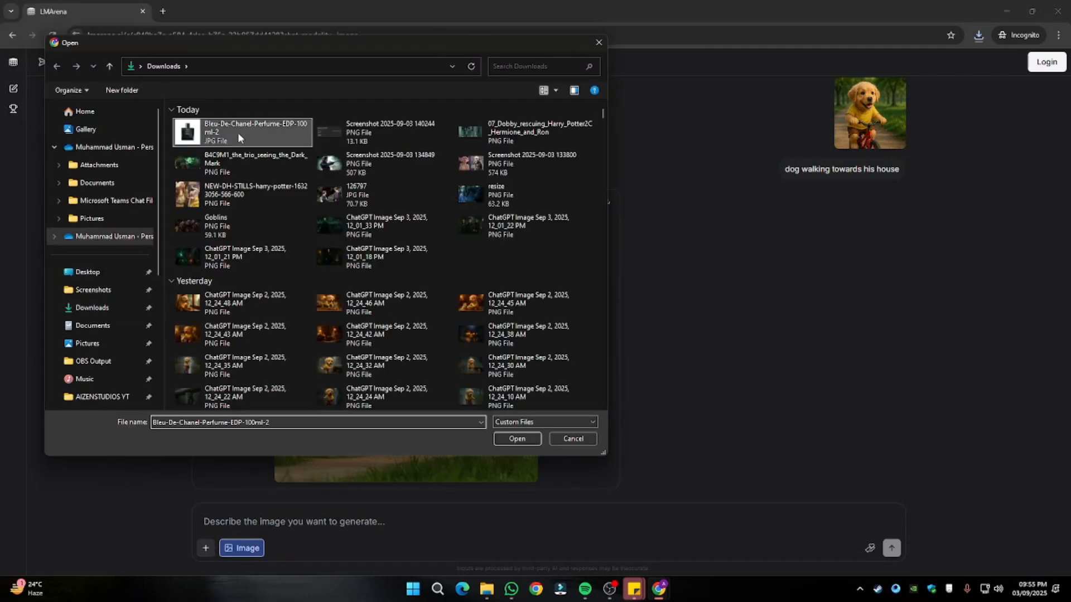
pyautogui.doubleClick(239, 133)
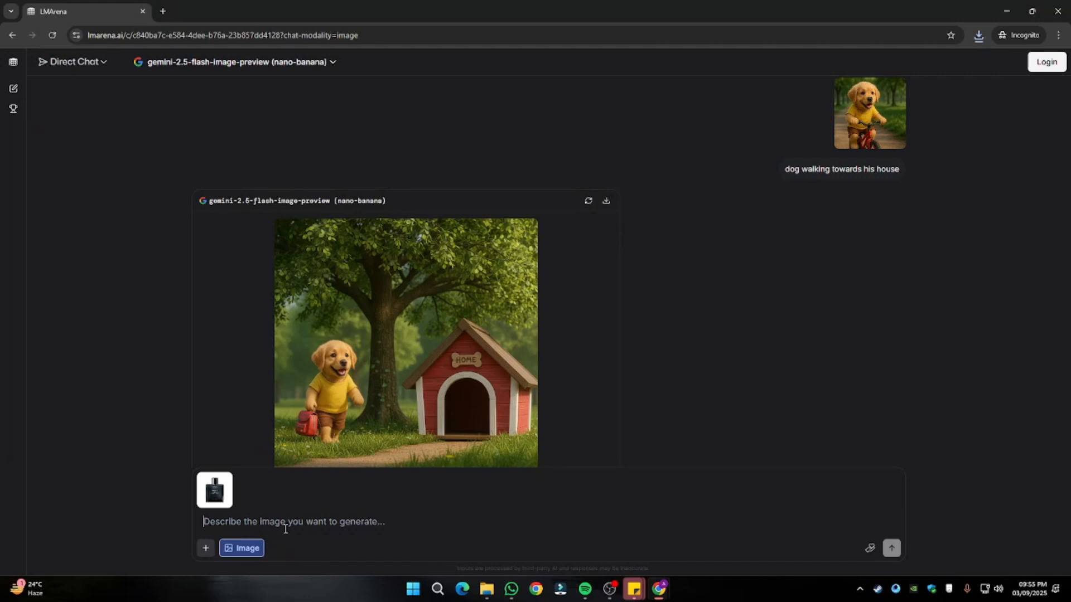
pyautogui.write('product(perfume) located at a beach setup, product po')
pyautogui.press('BackSpace')
pyautogui.write('hotography')
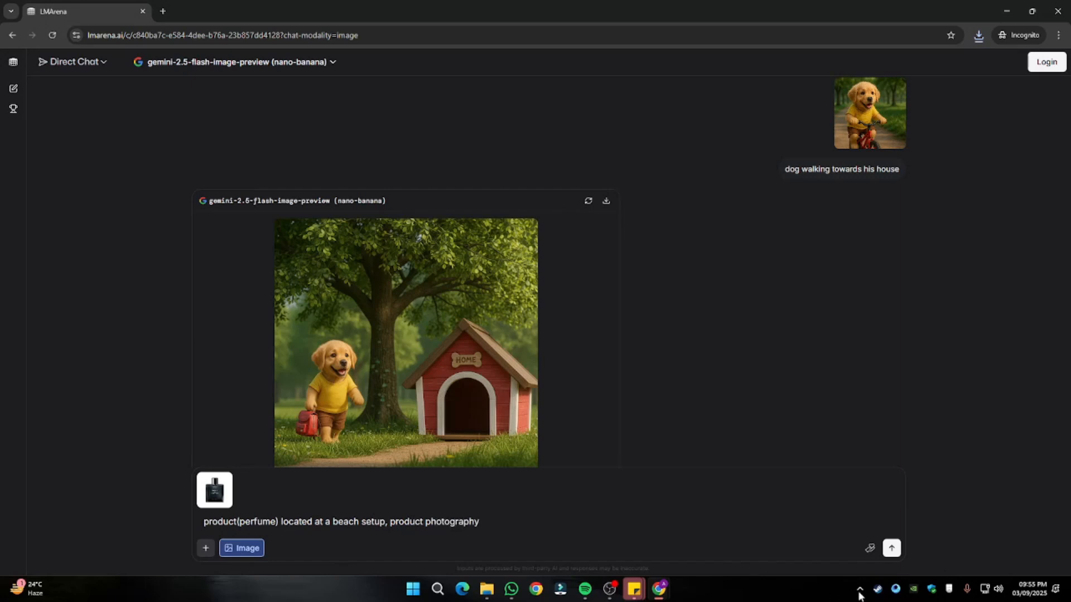
pyautogui.click(891, 547)
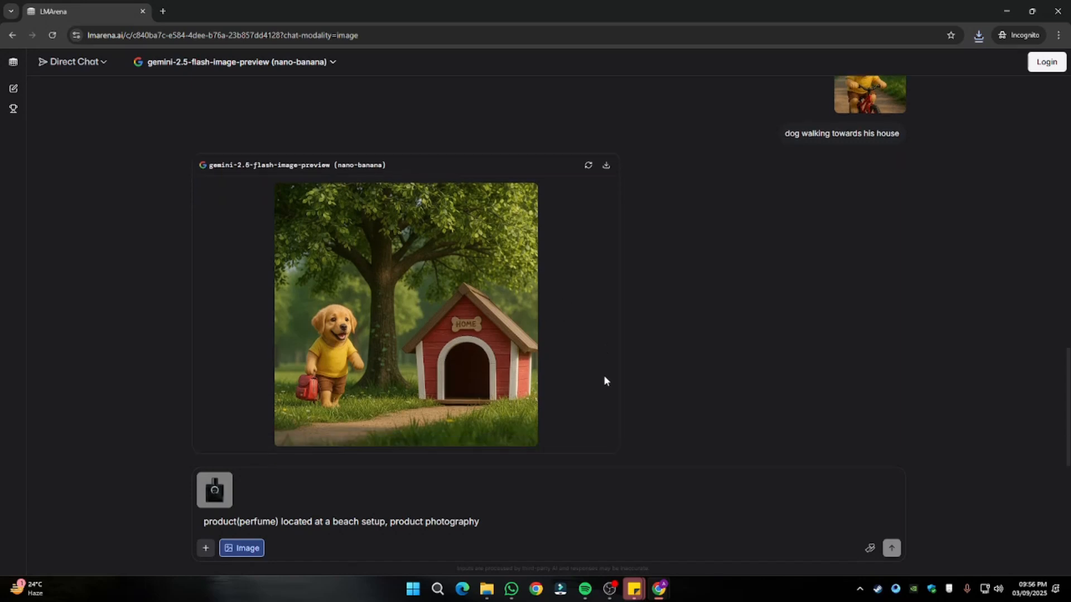
# - Compare the enlarged beach perfume result with the attached original perfume picture, and close the enlarged view
pyautogui.click(547, 382)
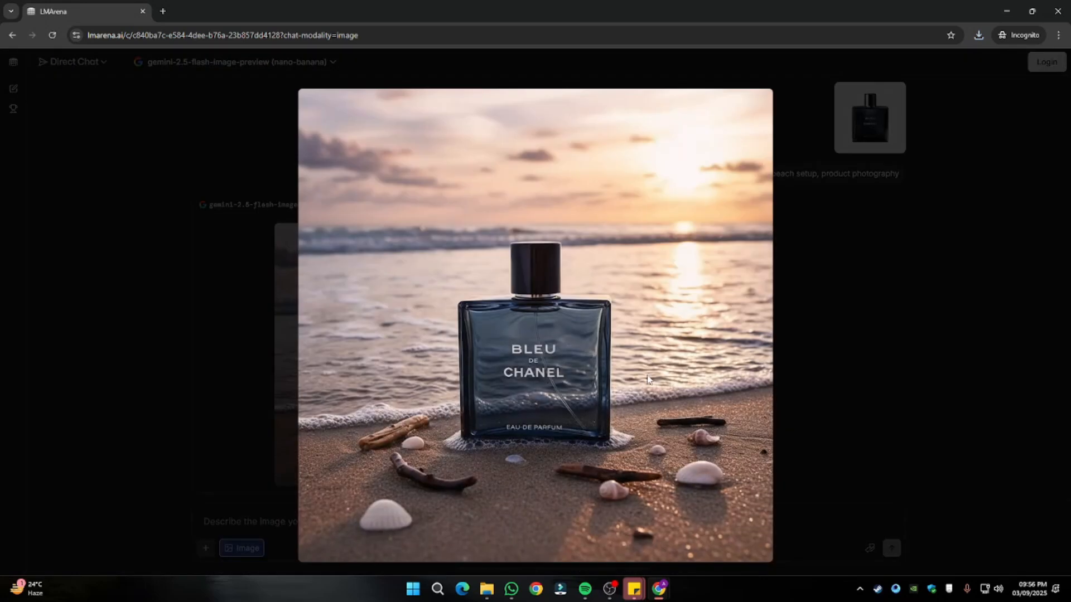
pyautogui.click(849, 280)
pyautogui.click(867, 107)
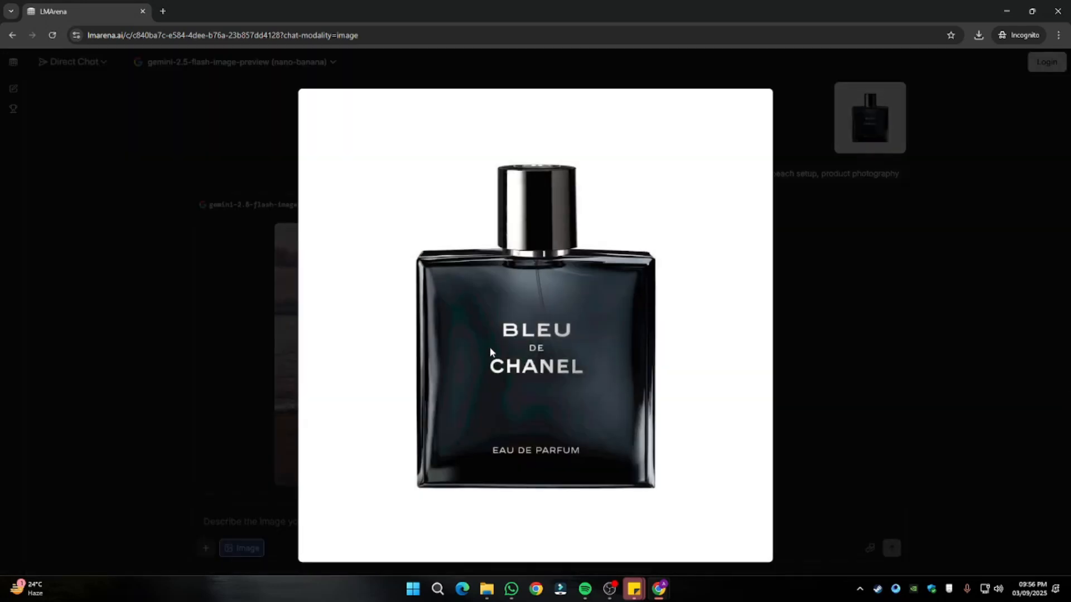
pyautogui.click(866, 350)
pyautogui.click(408, 375)
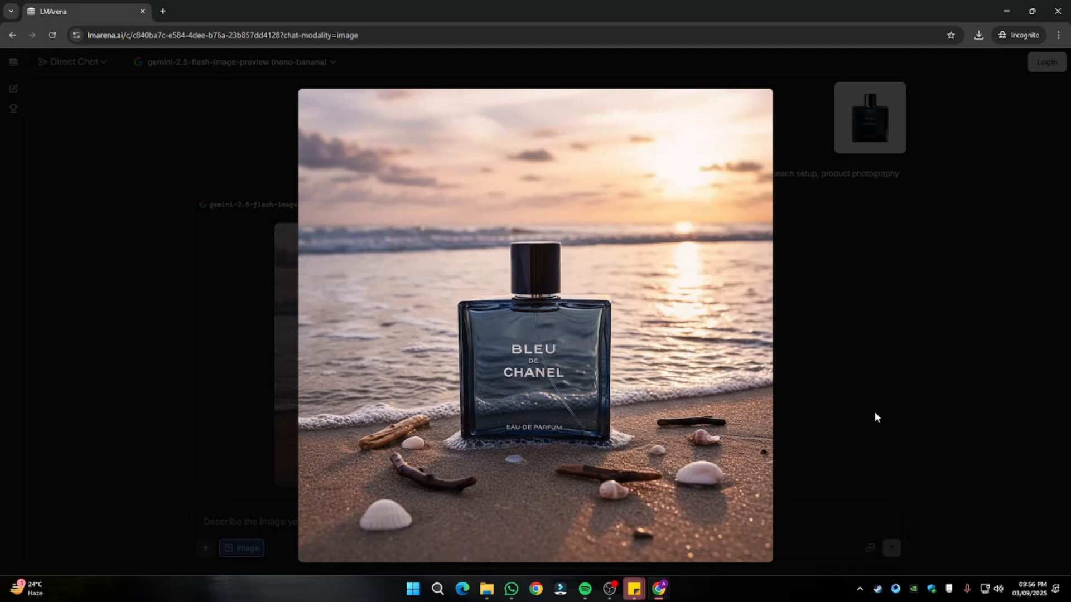
pyautogui.click(905, 388)
# - Review the whole chat, from the night-time puppy edit to the perfume beach shot, checking each prompt and its result
pyautogui.scroll(10, 651, 390)
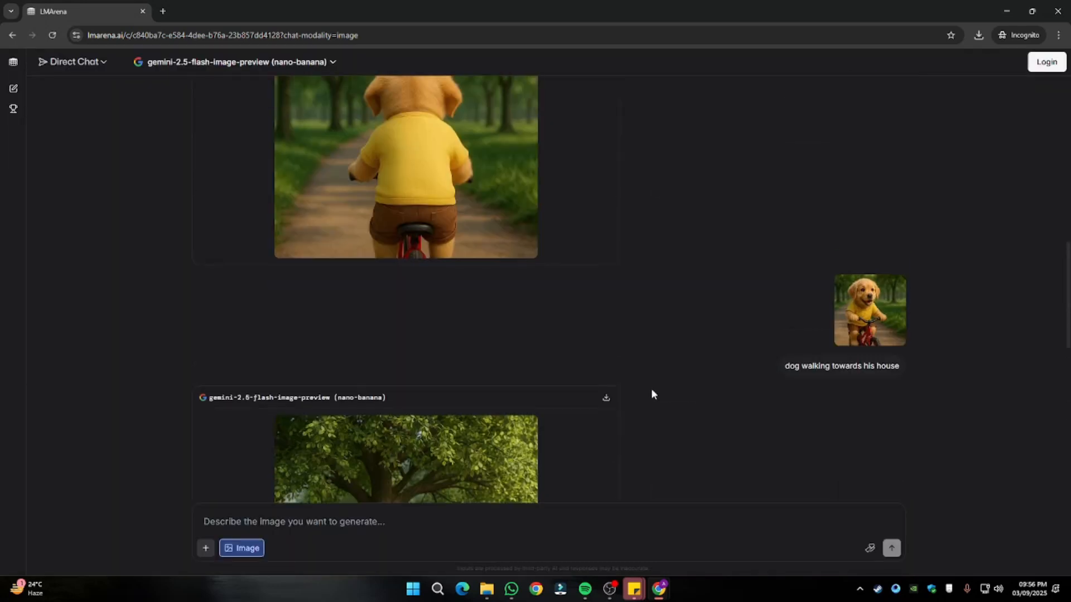
pyautogui.scroll(10, 651, 394)
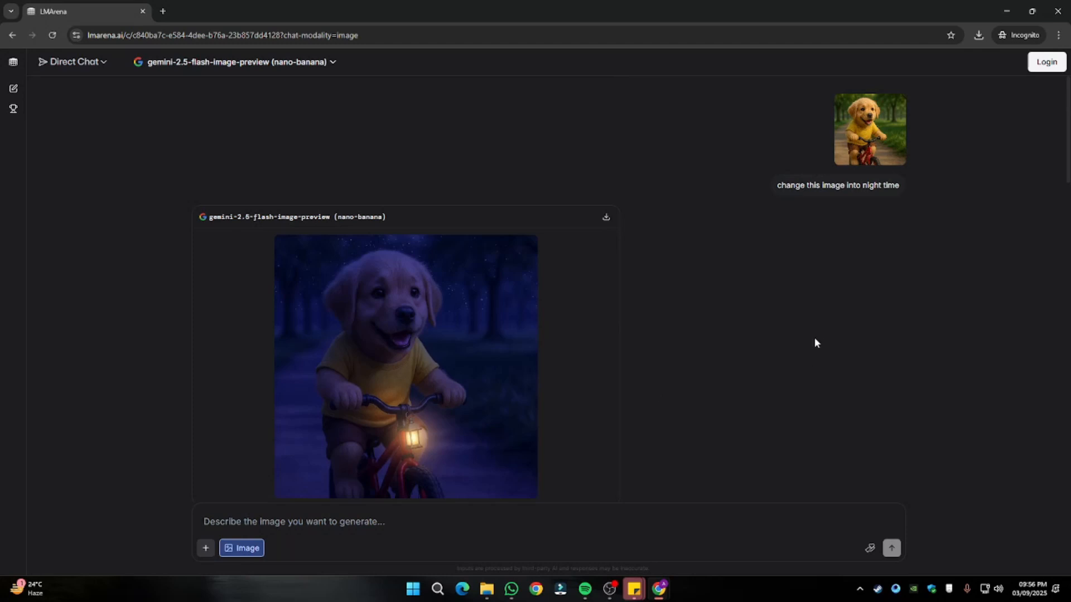
pyautogui.scroll(-10, 829, 346)
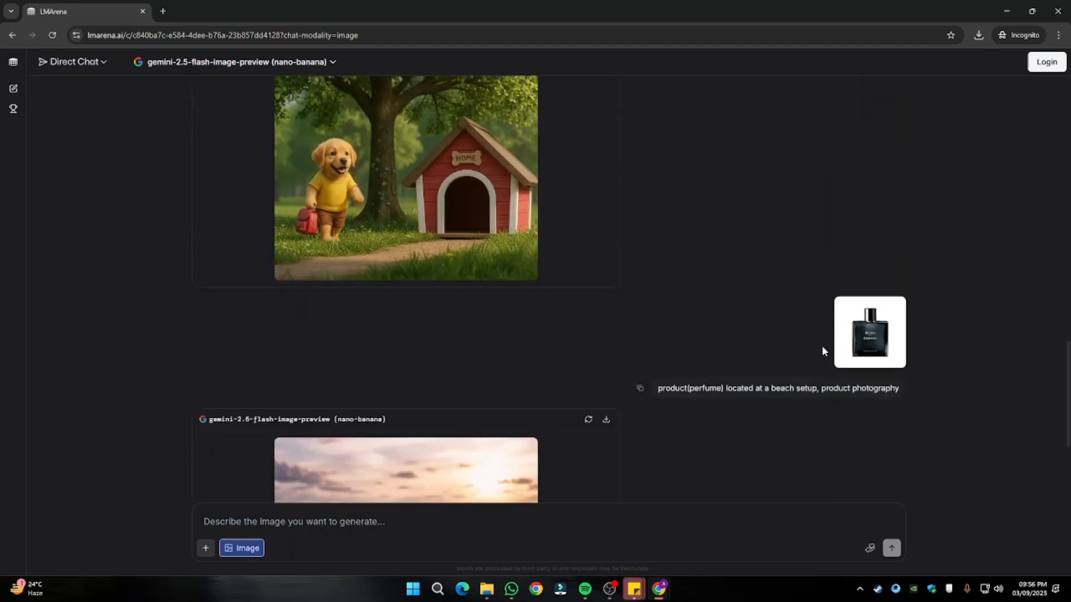
pyautogui.scroll(-4, 976, 397)
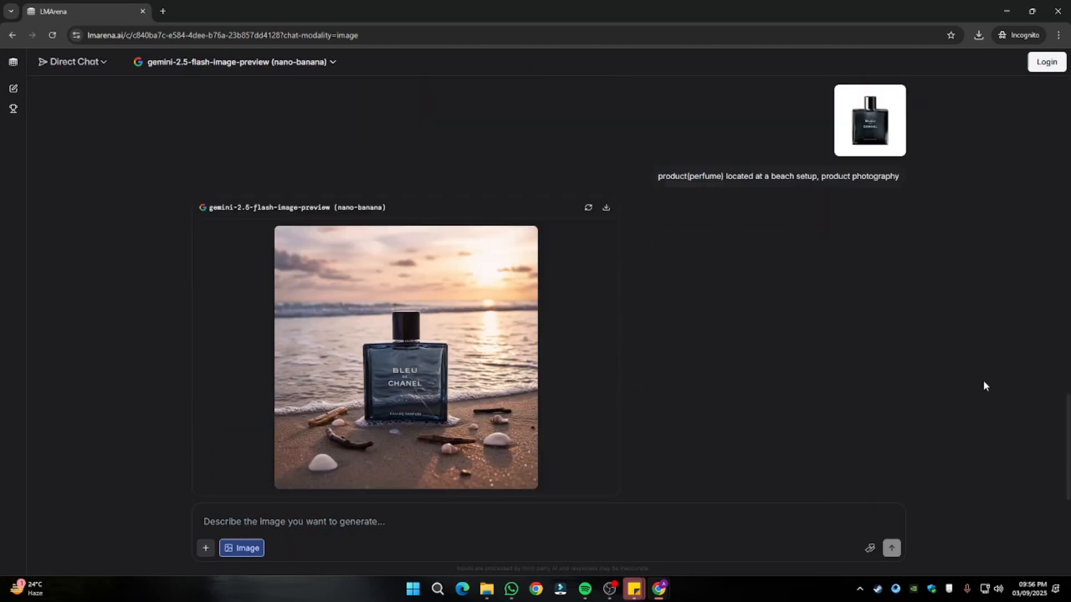
pyautogui.scroll(10, 982, 384)
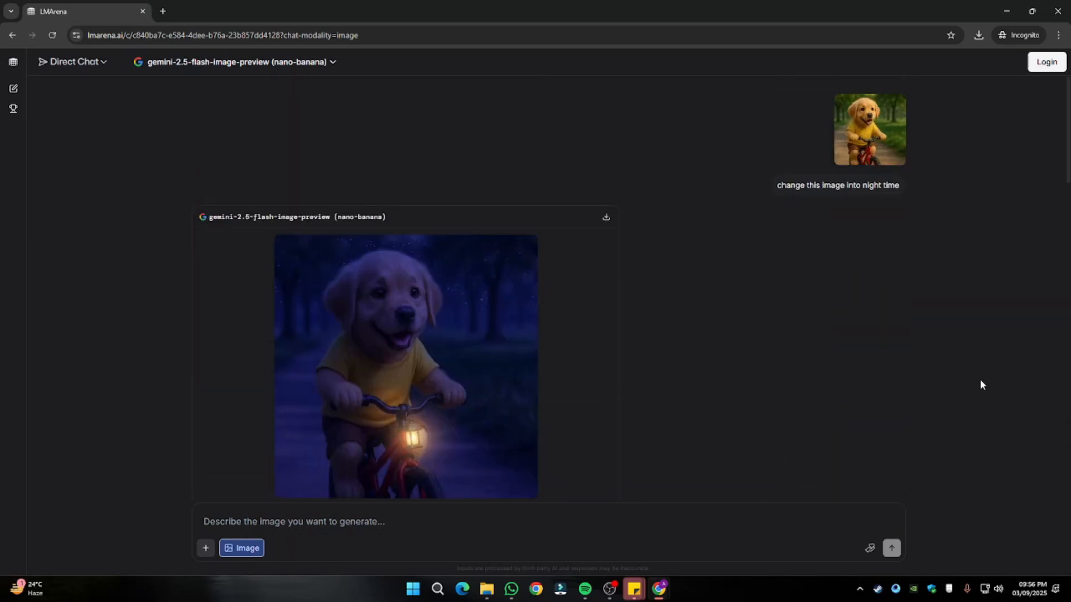
pyautogui.scroll(-10, 981, 385)
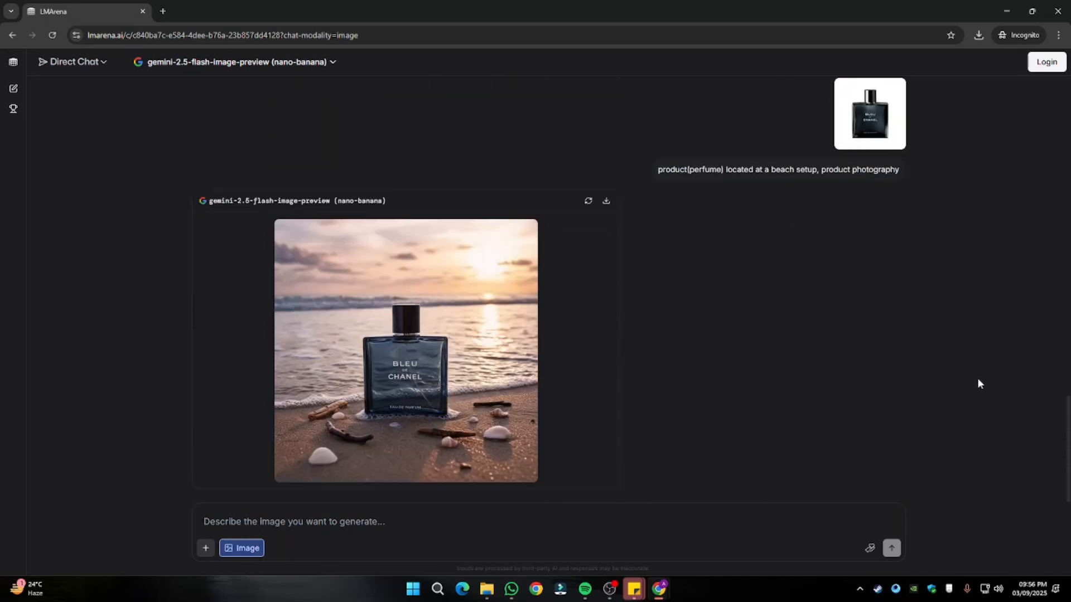
pyautogui.scroll(10, 978, 379)
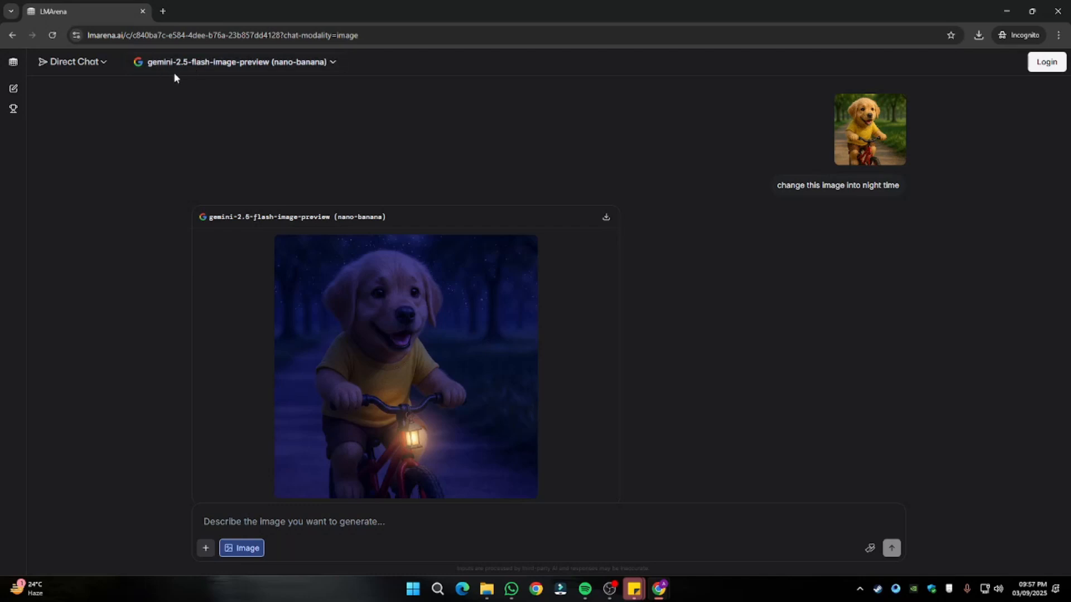
pyautogui.scroll(-15, 480, 356)
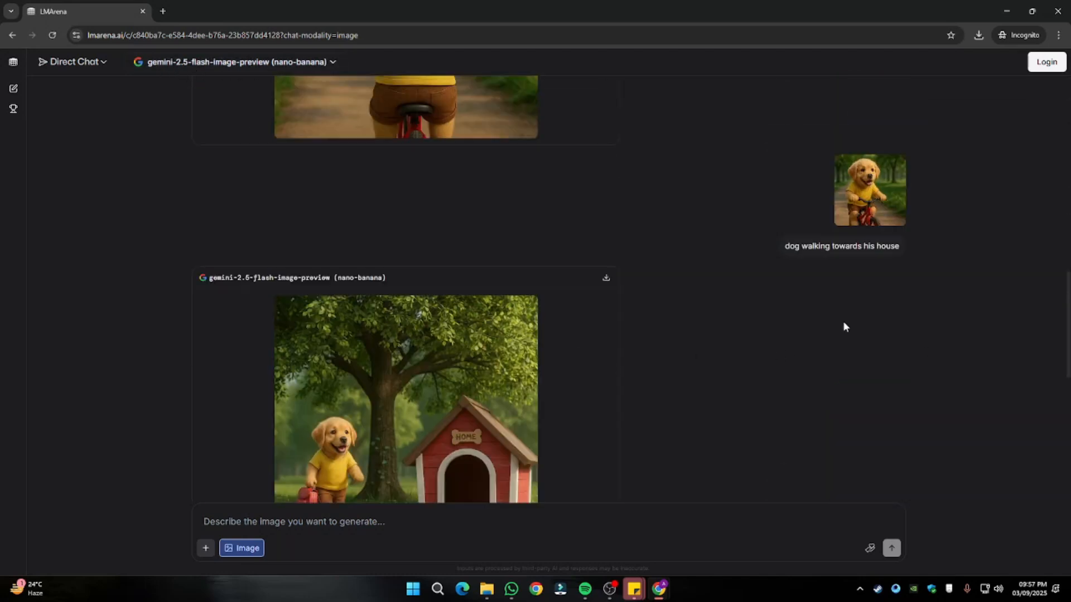
pyautogui.scroll(-9, 844, 327)
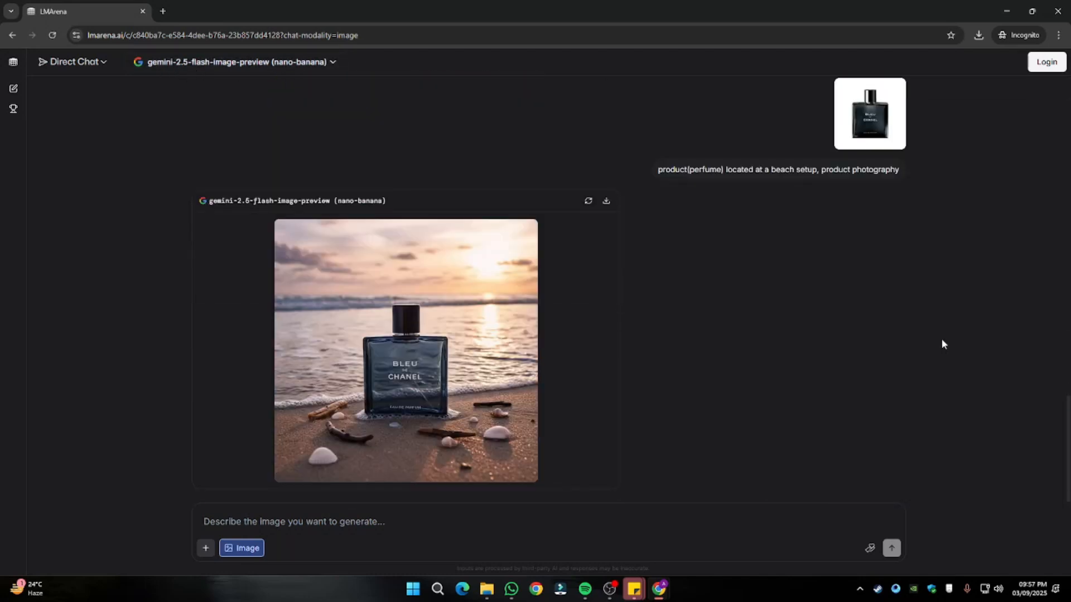